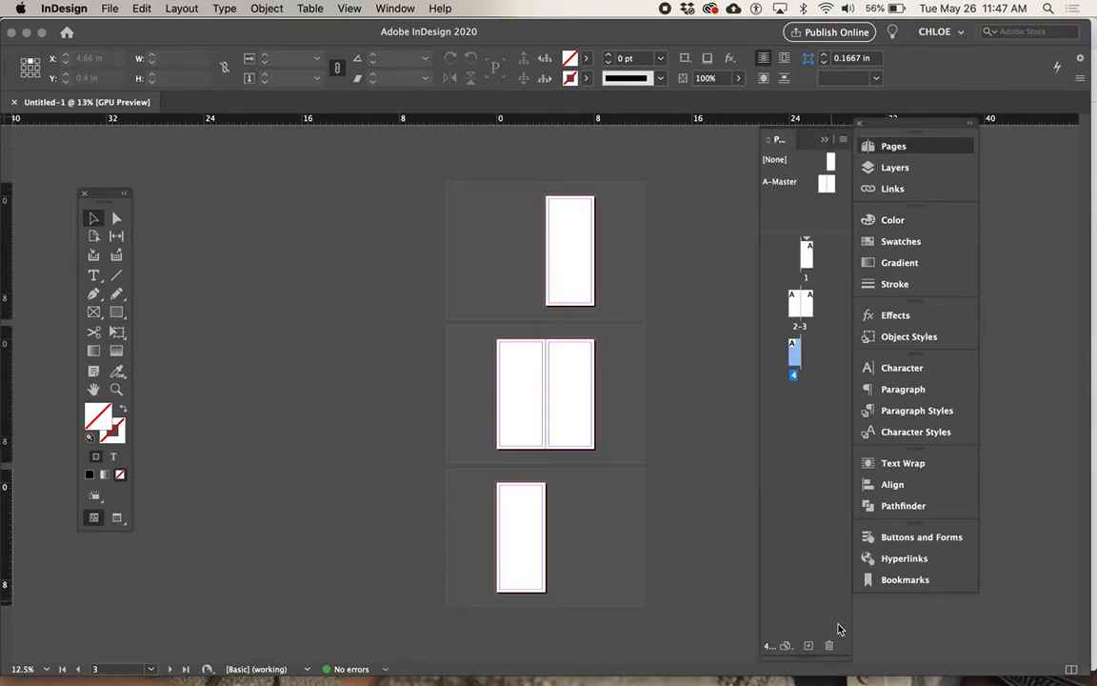
Step: Add pages one at a time at the end of the document until it has 22 pages
click(807, 645)
click(807, 645)
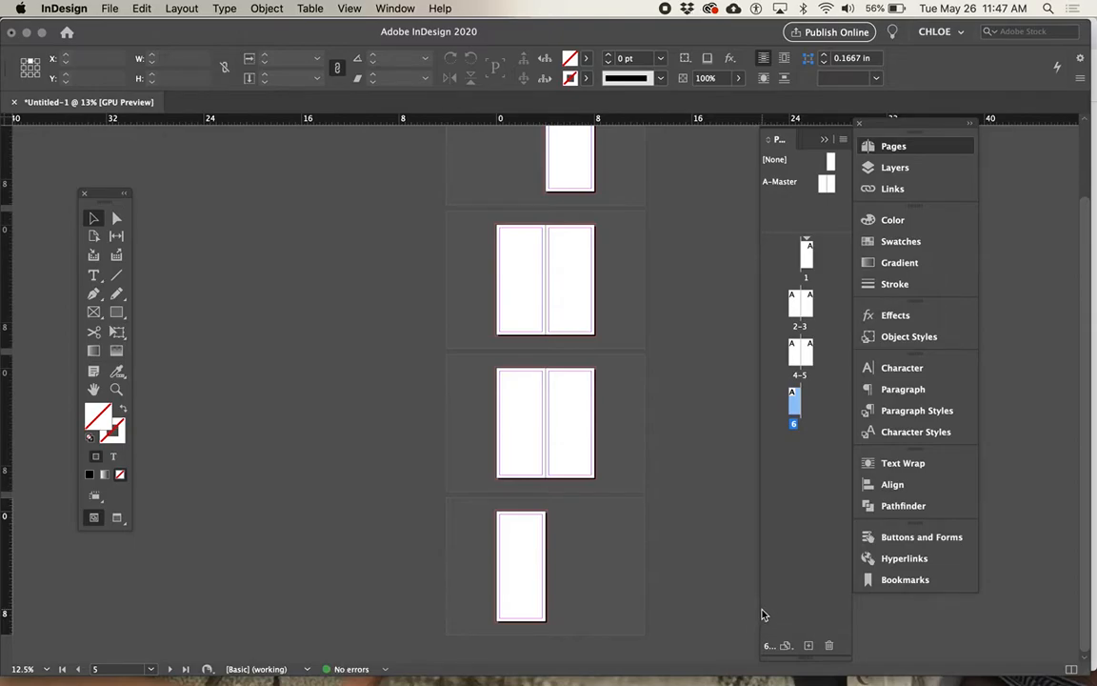
click(761, 609)
drag(760, 603, 731, 602)
click(808, 646)
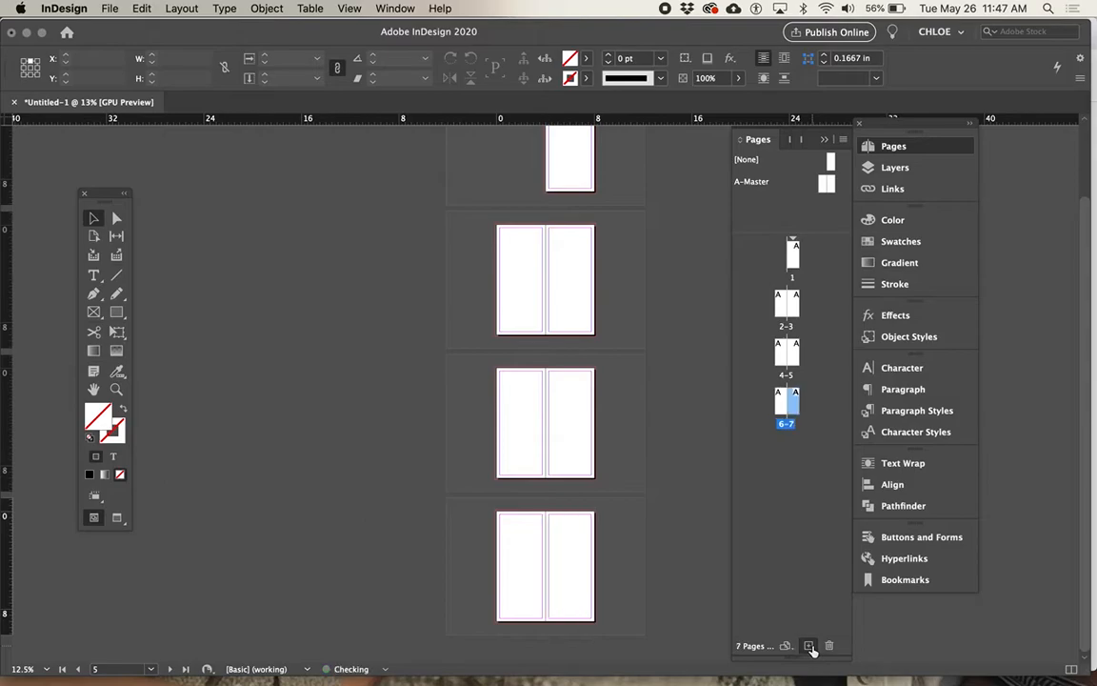
click(809, 647)
click(809, 646)
click(809, 647)
click(809, 646)
click(808, 647)
click(809, 647)
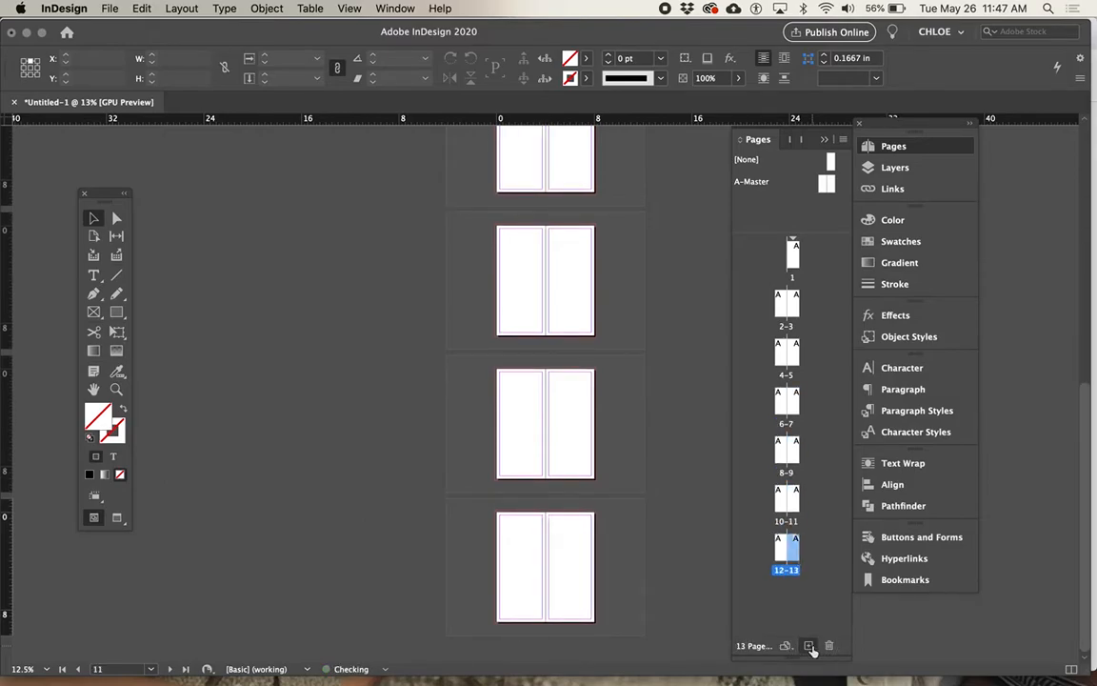
click(808, 646)
click(808, 646)
click(808, 647)
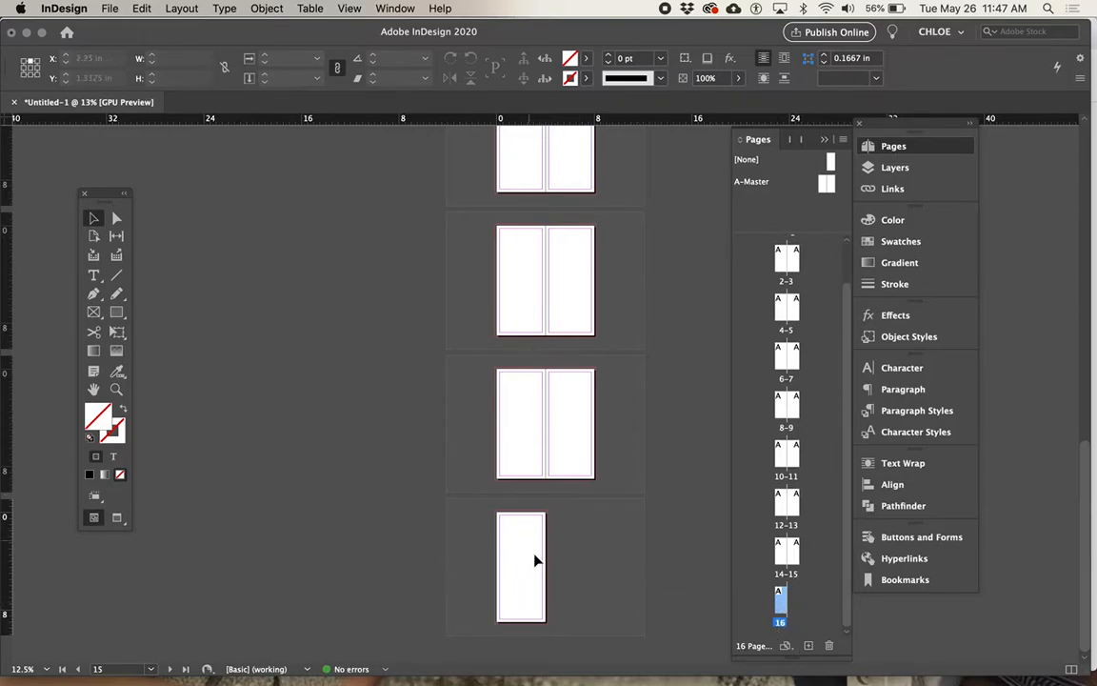
click(809, 646)
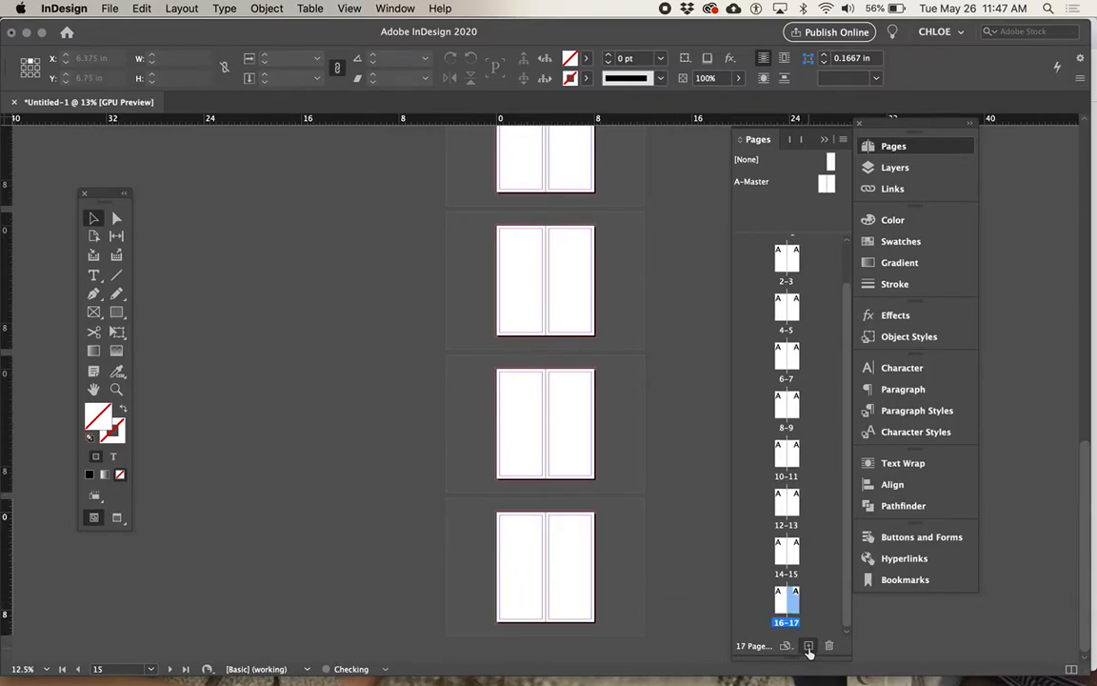
click(808, 647)
click(808, 646)
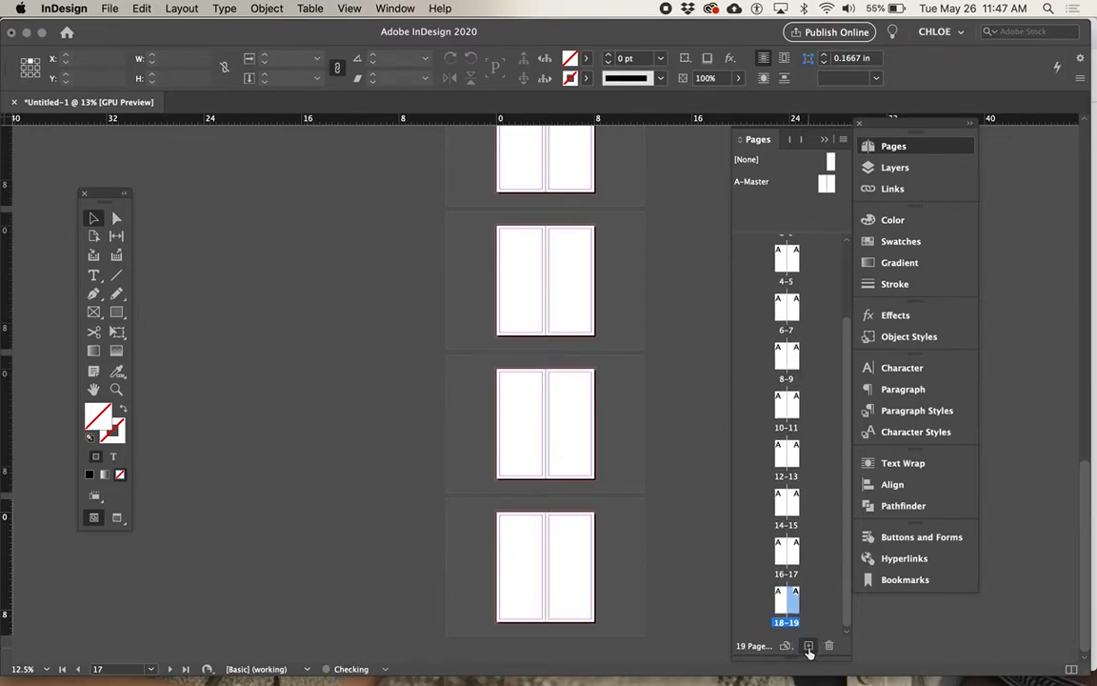
click(809, 647)
click(809, 647)
click(809, 646)
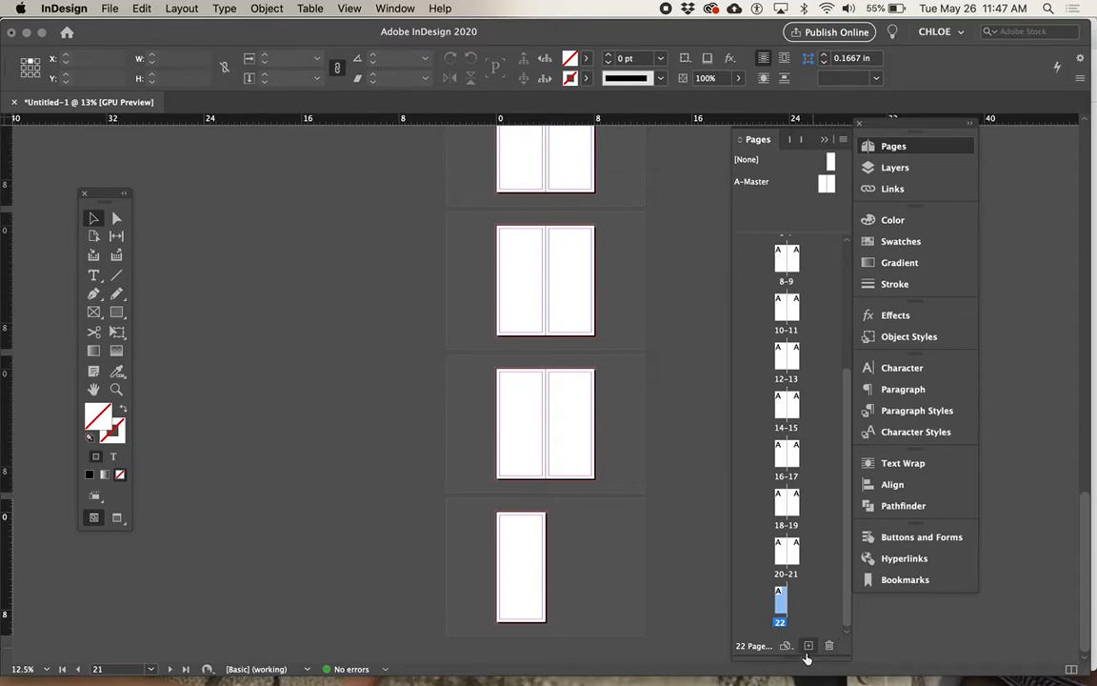
Step: Delete every document page except page 1
click(827, 649)
click(827, 650)
click(828, 649)
click(827, 649)
click(827, 649)
click(827, 649)
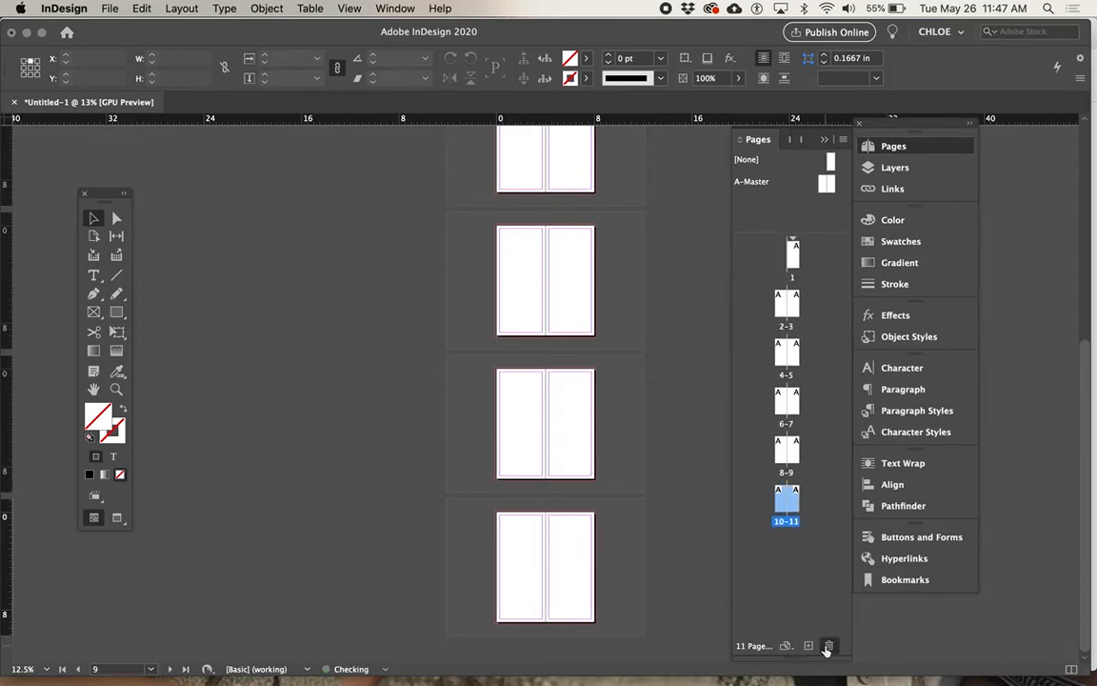
click(828, 649)
click(828, 650)
super+click(787, 303)
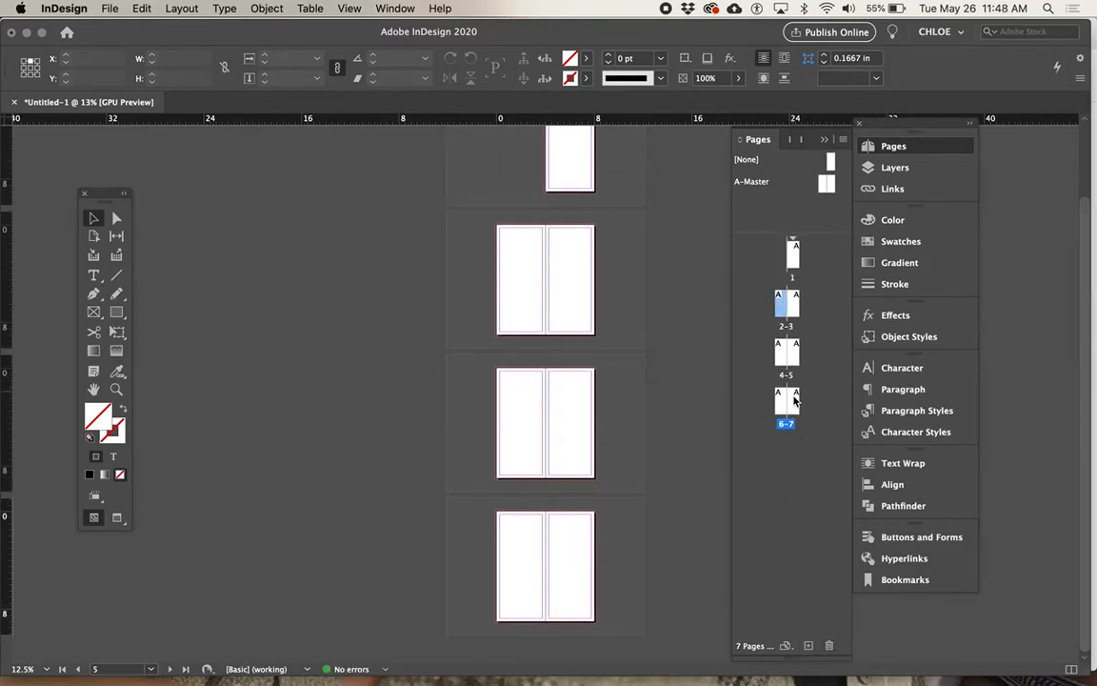
shift+click(797, 409)
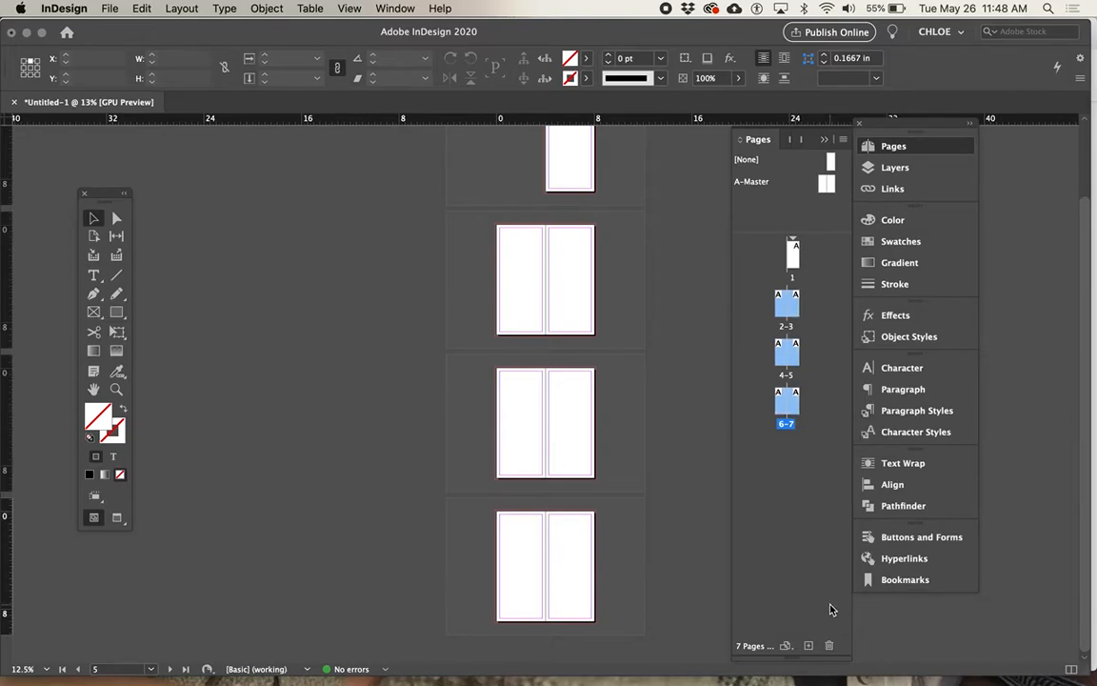
click(827, 649)
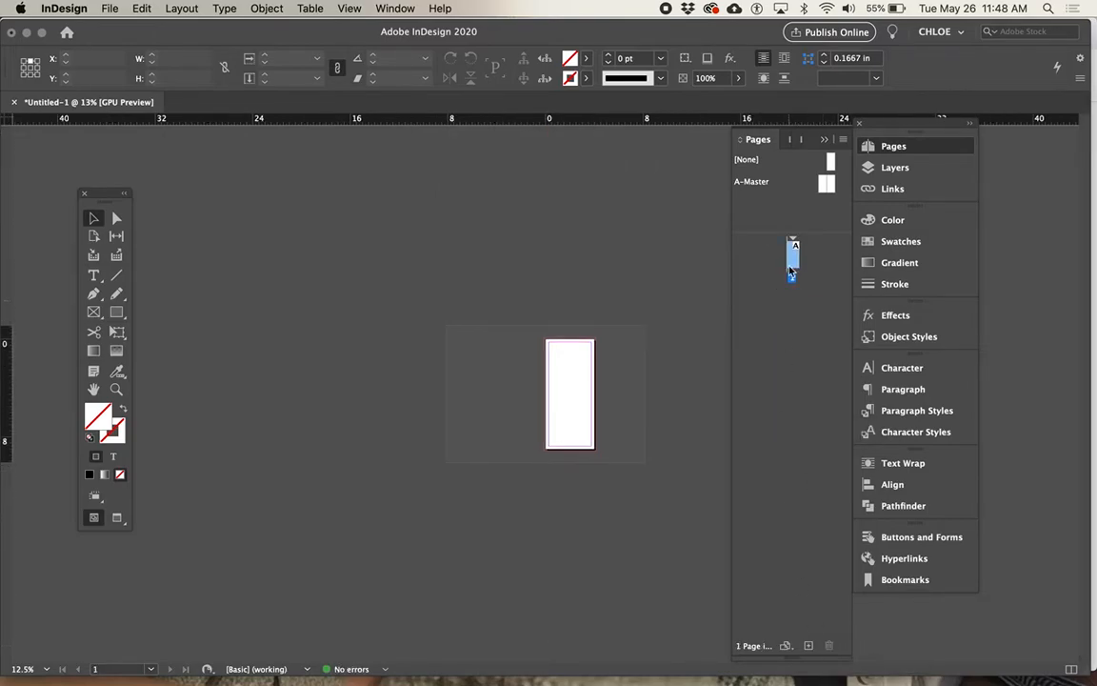
Step: Insert 100 pages after page 1, scroll through their thumbnails, and undo the insertion
click(843, 141)
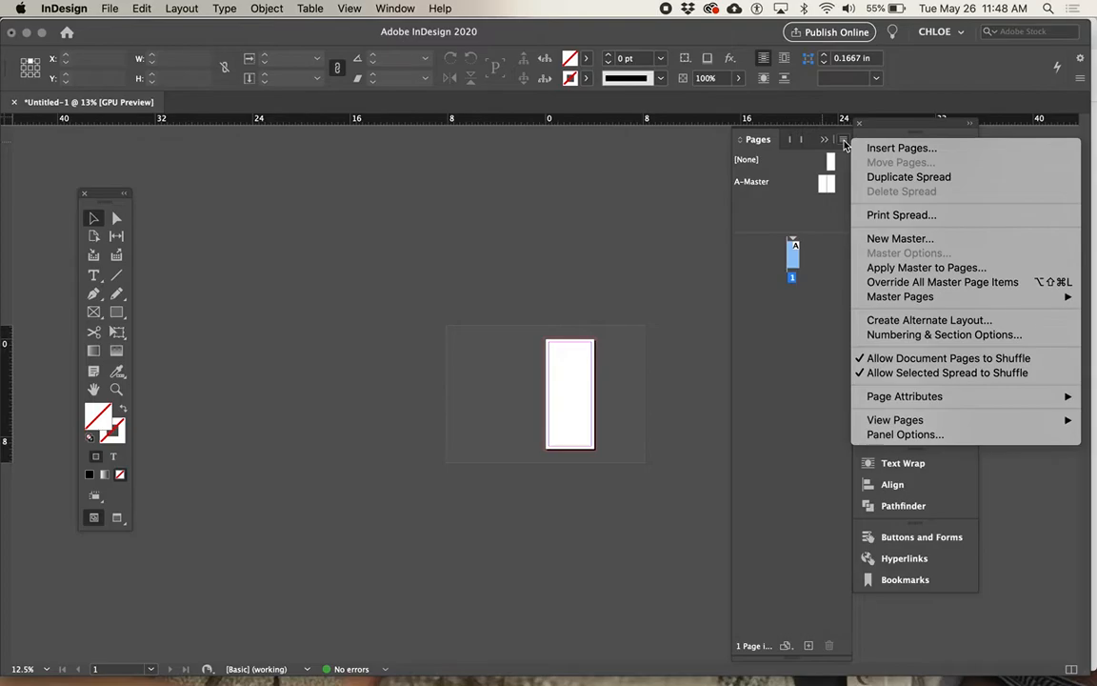
click(900, 148)
text(100)
key(Return)
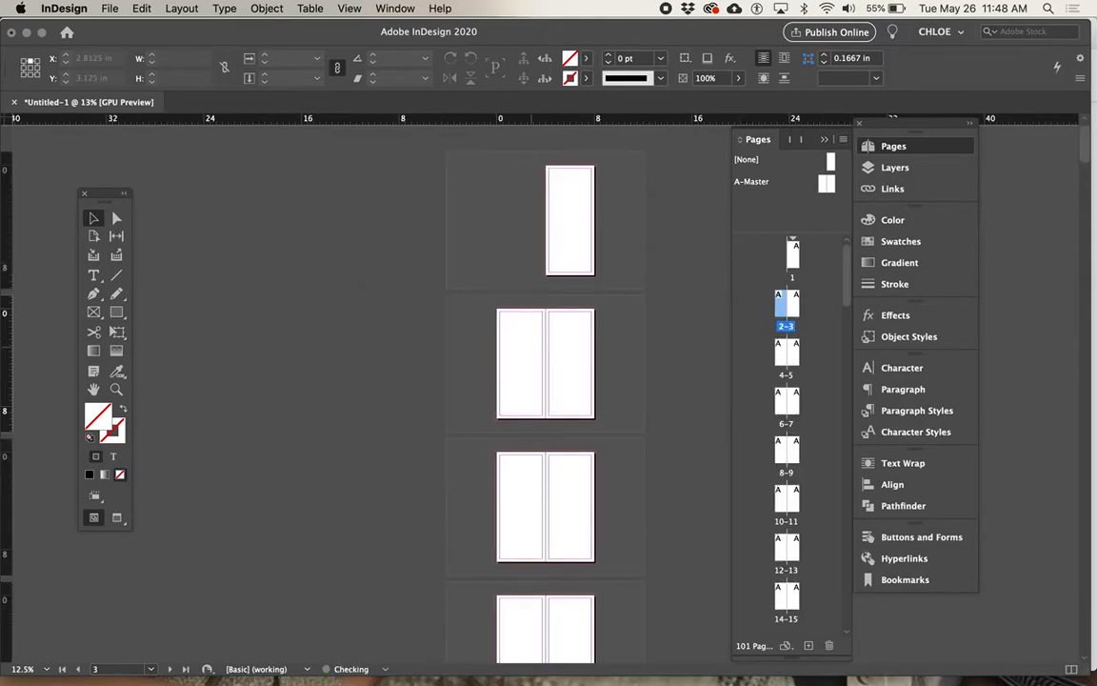
key(super+minus)
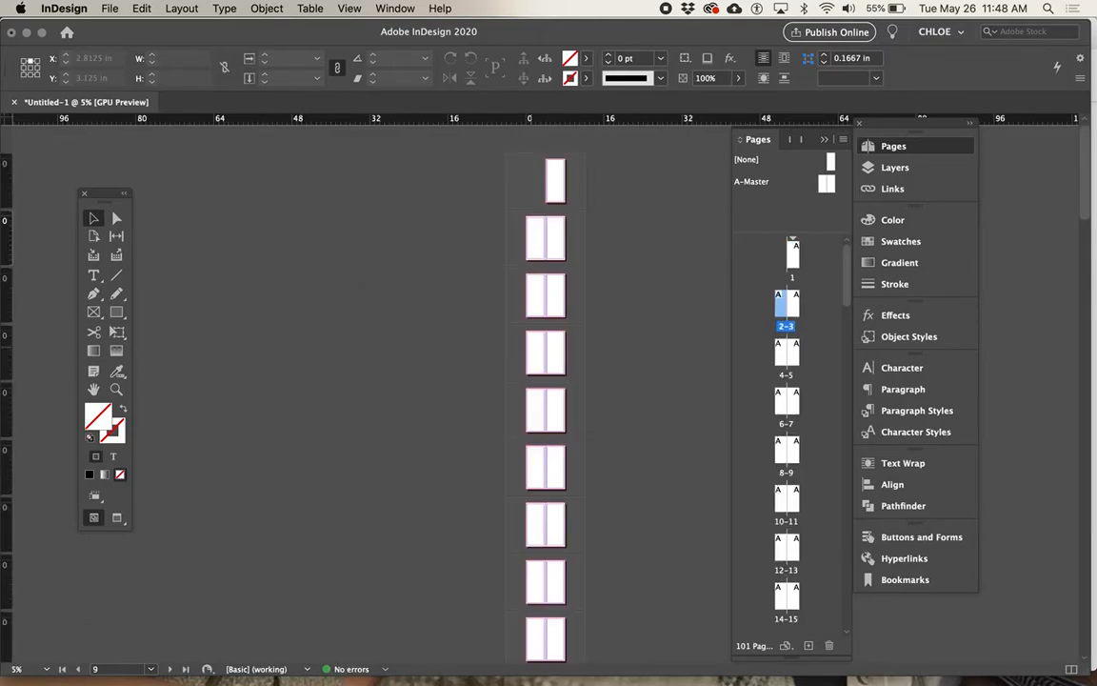
scroll(782, 476, down, 15)
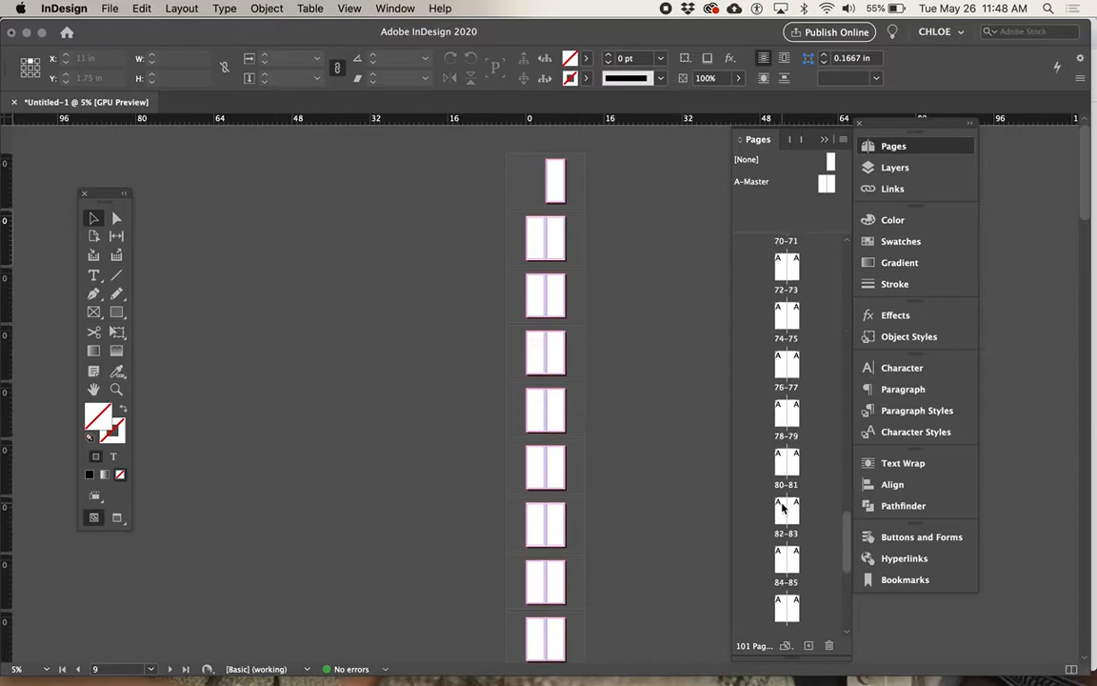
key(super+z)
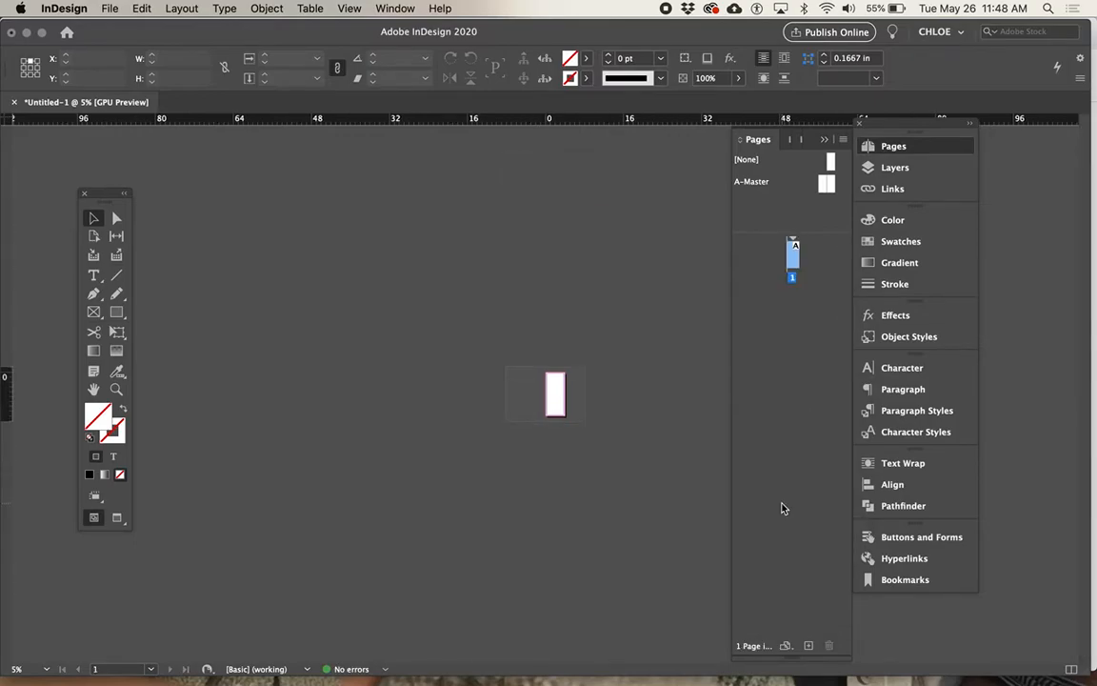
Step: Insert 3 pages based on A-Master after page 1
click(842, 139)
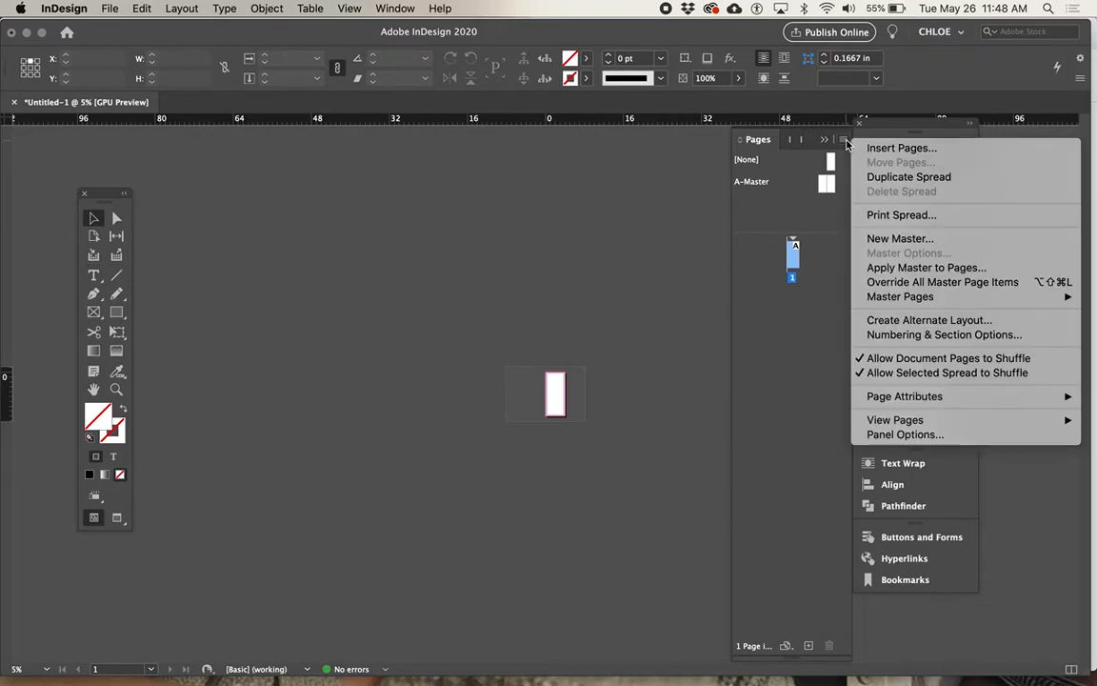
click(900, 147)
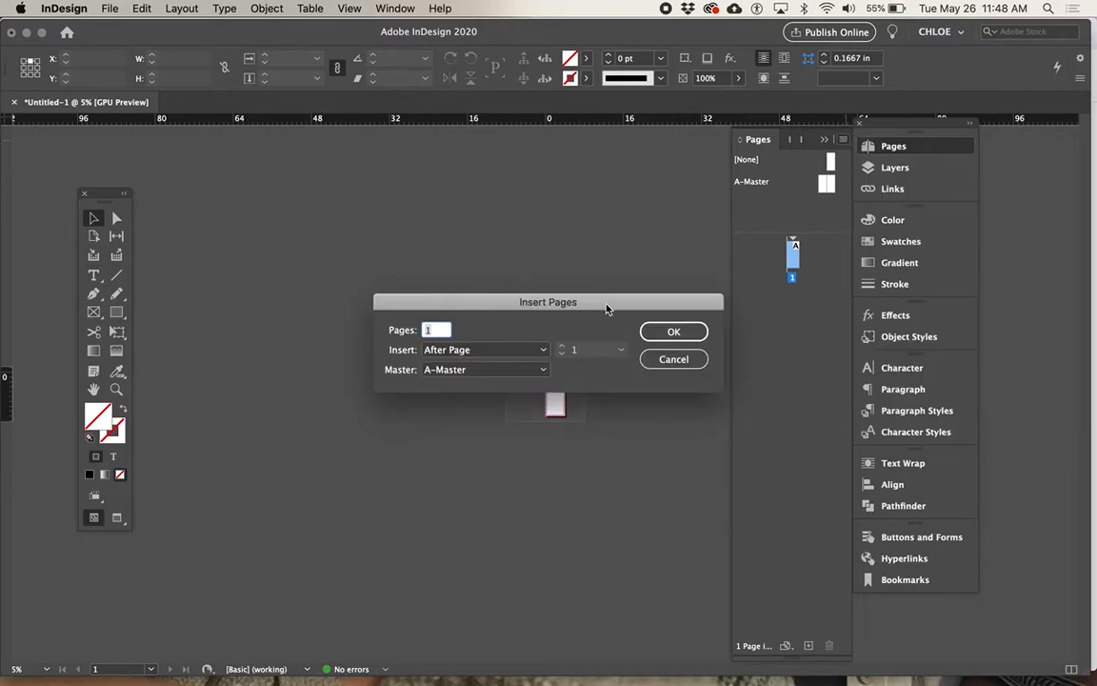
key(Return)
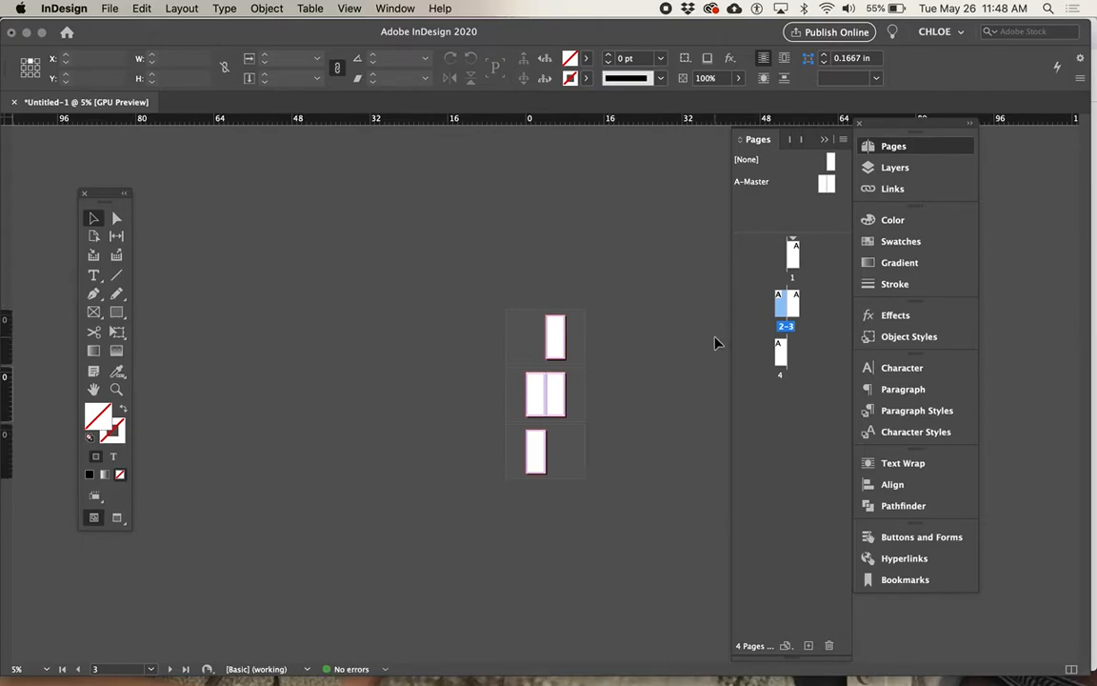
Step: Shrink the master pages area above the page thumbnails and apply A-Master to page 1
key(super+equal)
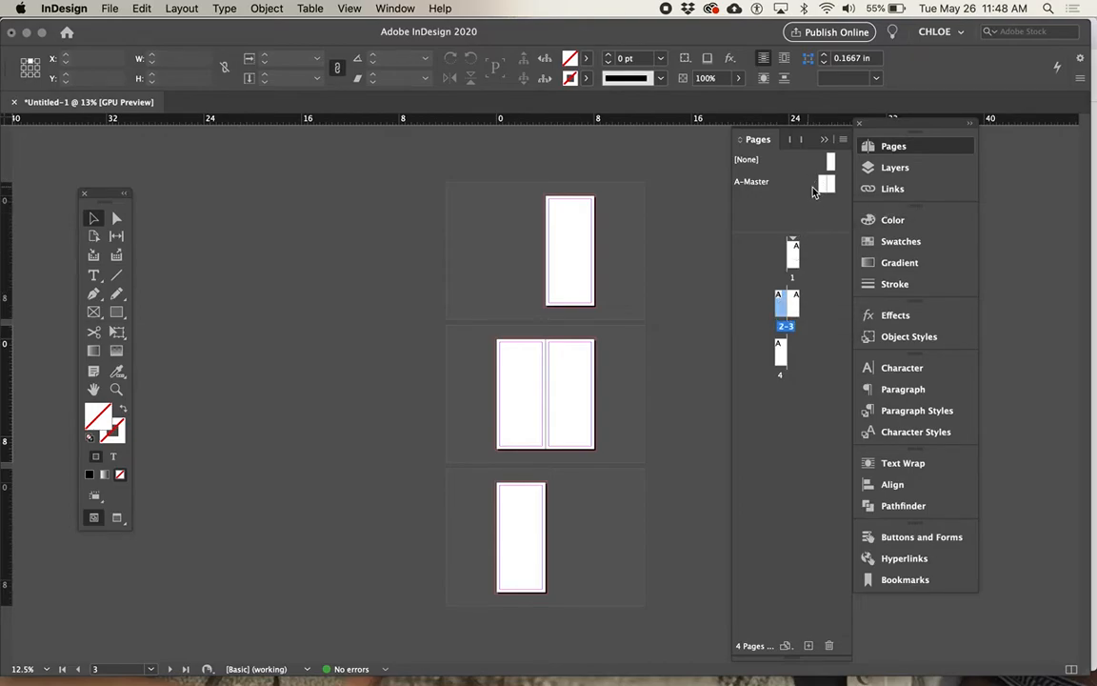
drag(820, 235, 815, 218)
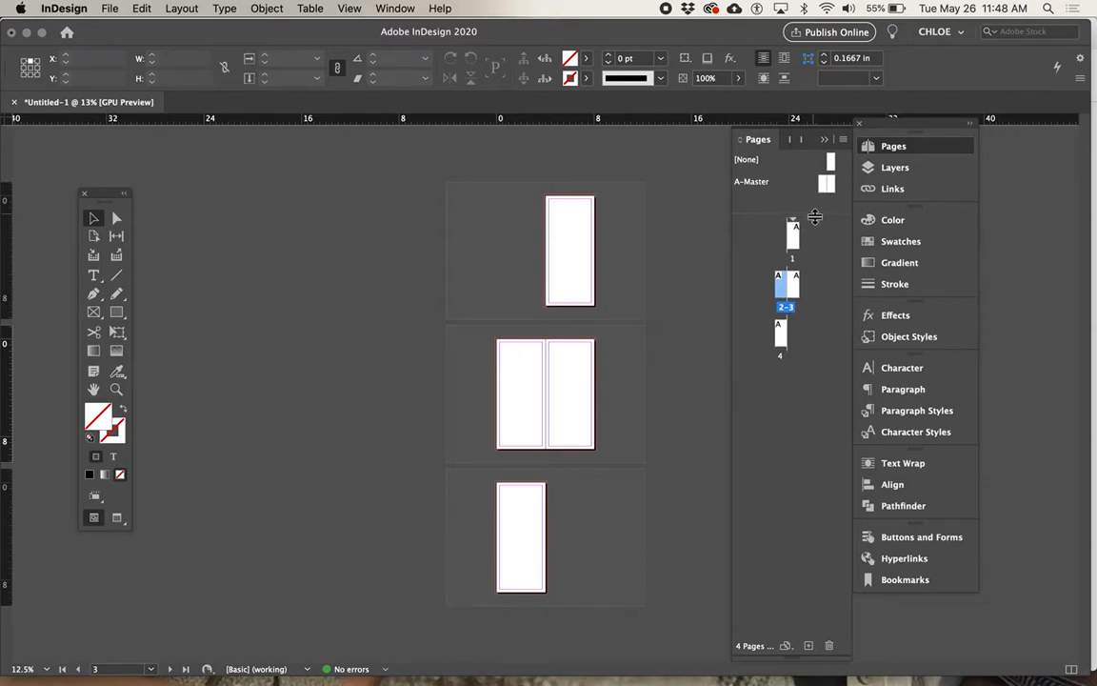
click(826, 185)
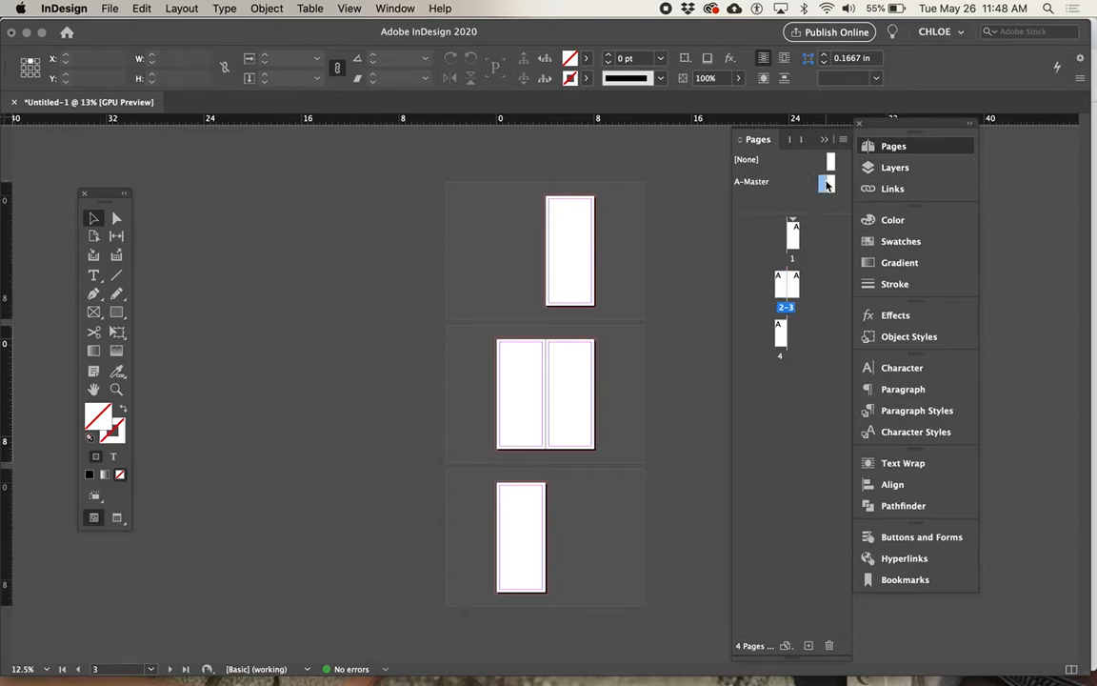
drag(827, 185, 794, 240)
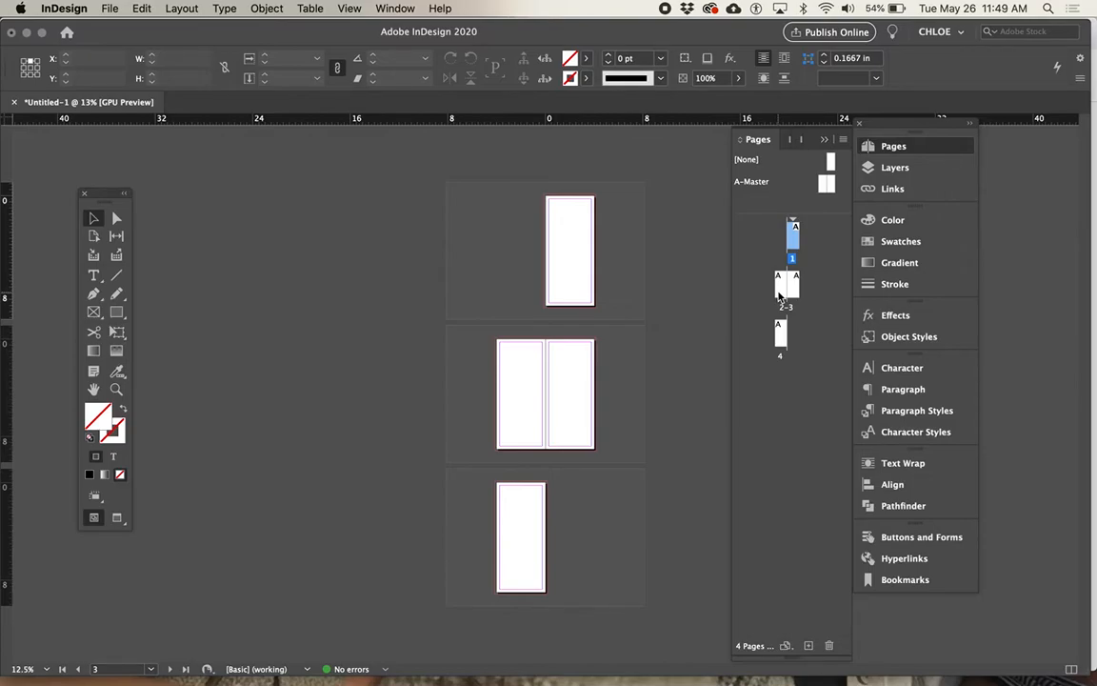
Step: Open the A-Master spread to view its pages and return to page 1 of the document
double_click(822, 190)
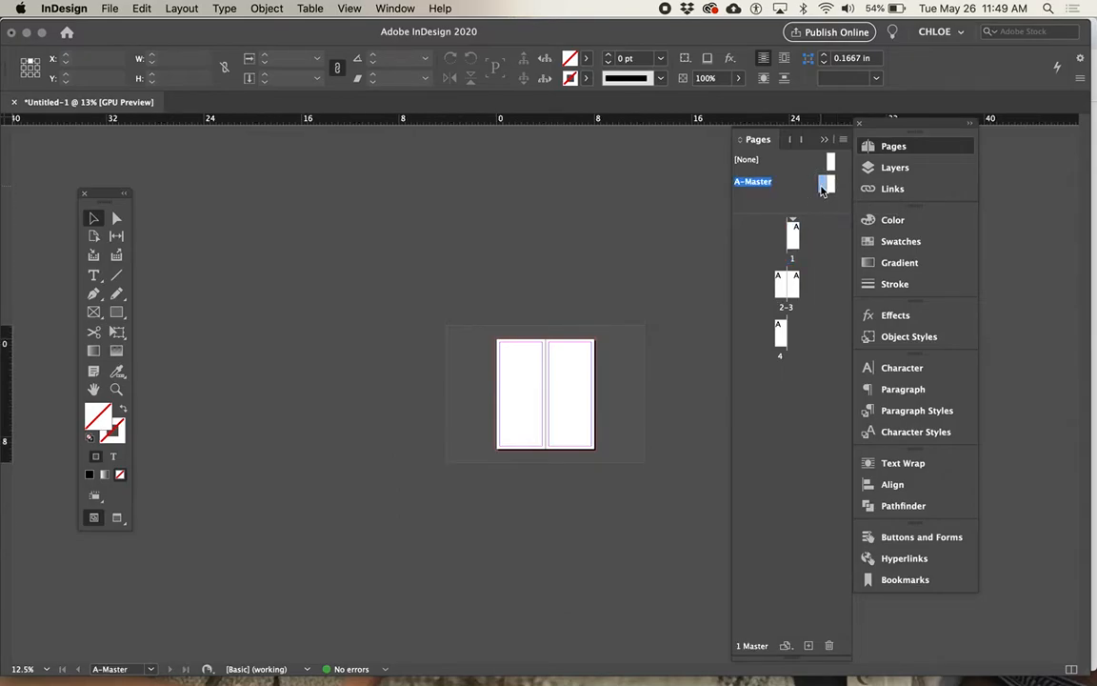
click(830, 187)
click(825, 184)
double_click(792, 234)
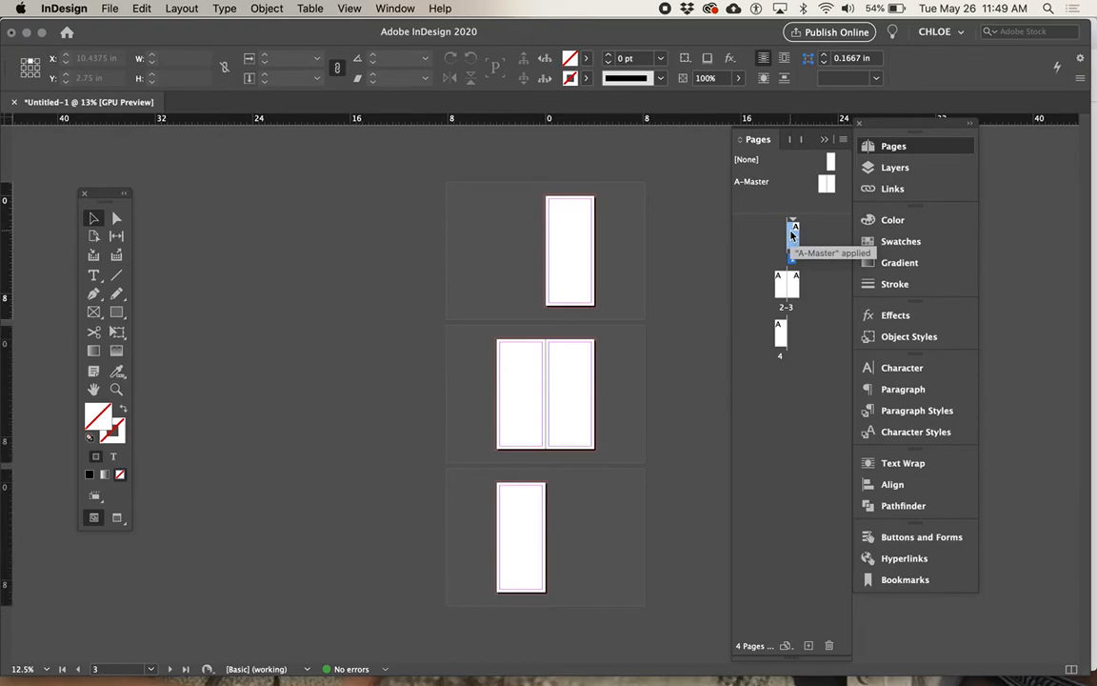
Step: On the A-Master spread, draw a rectangle about 8.25 by 1.94 in across the pages' lower edge and fill it with C=100 M=90 Y=10 K=0
double_click(824, 187)
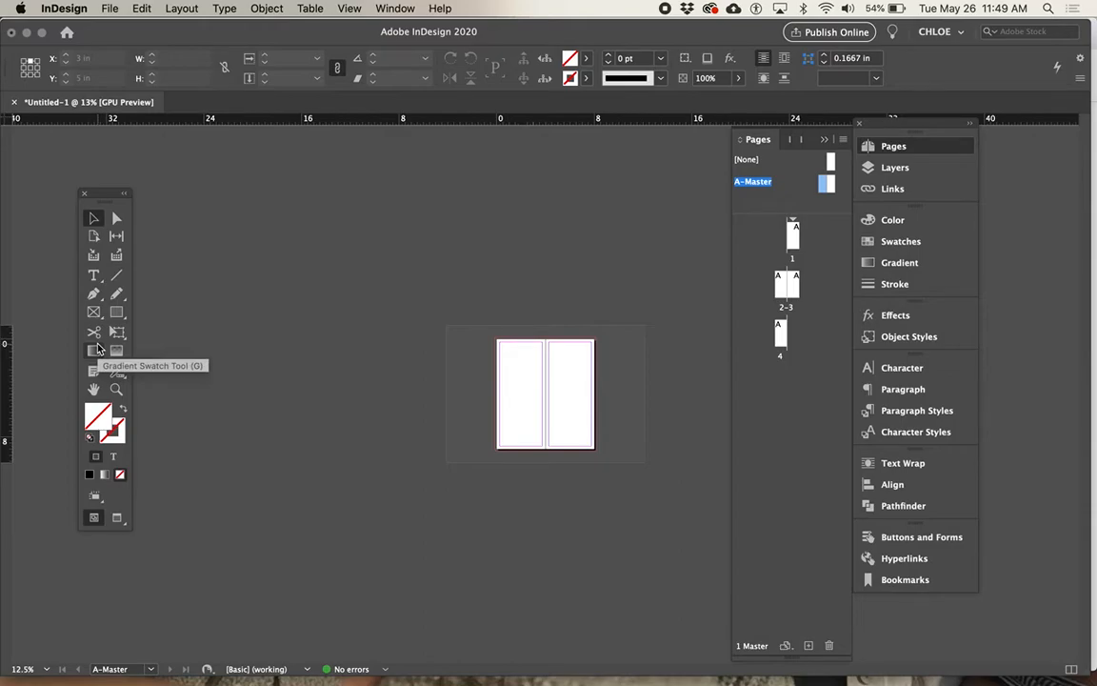
click(116, 312)
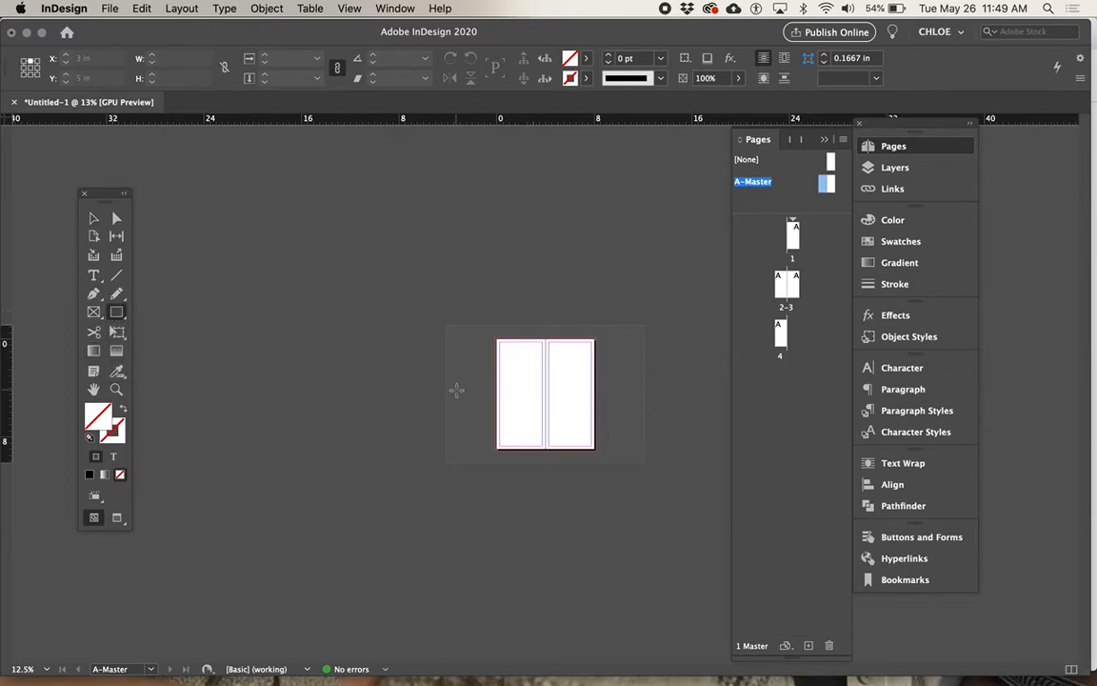
key(super+equal)
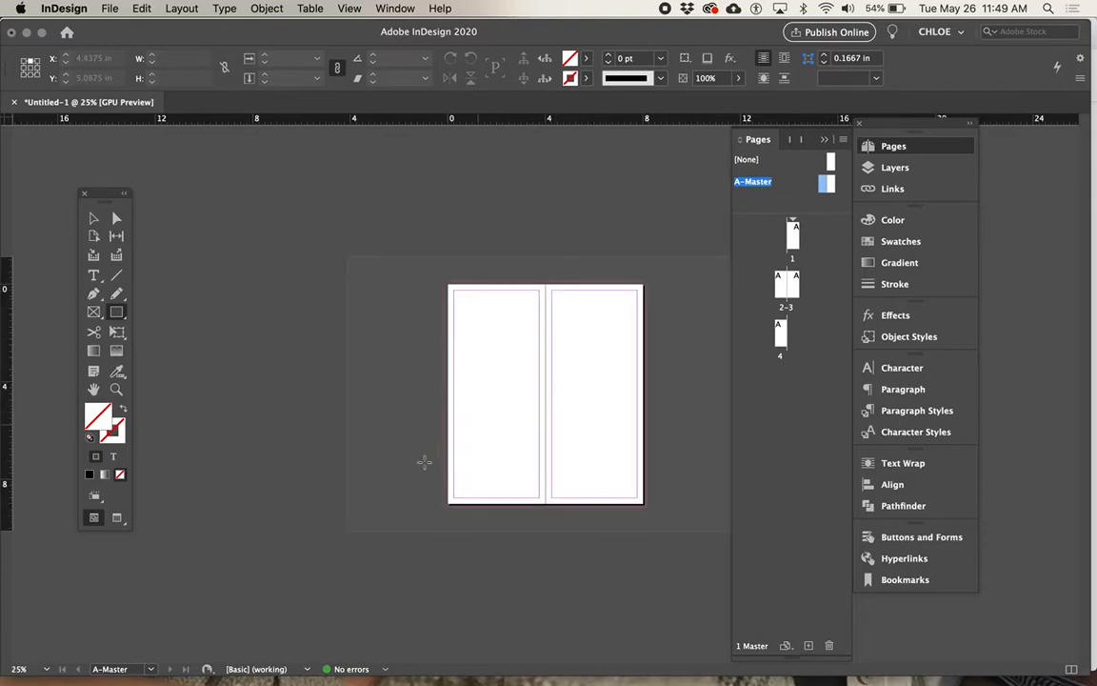
drag(448, 460, 646, 506)
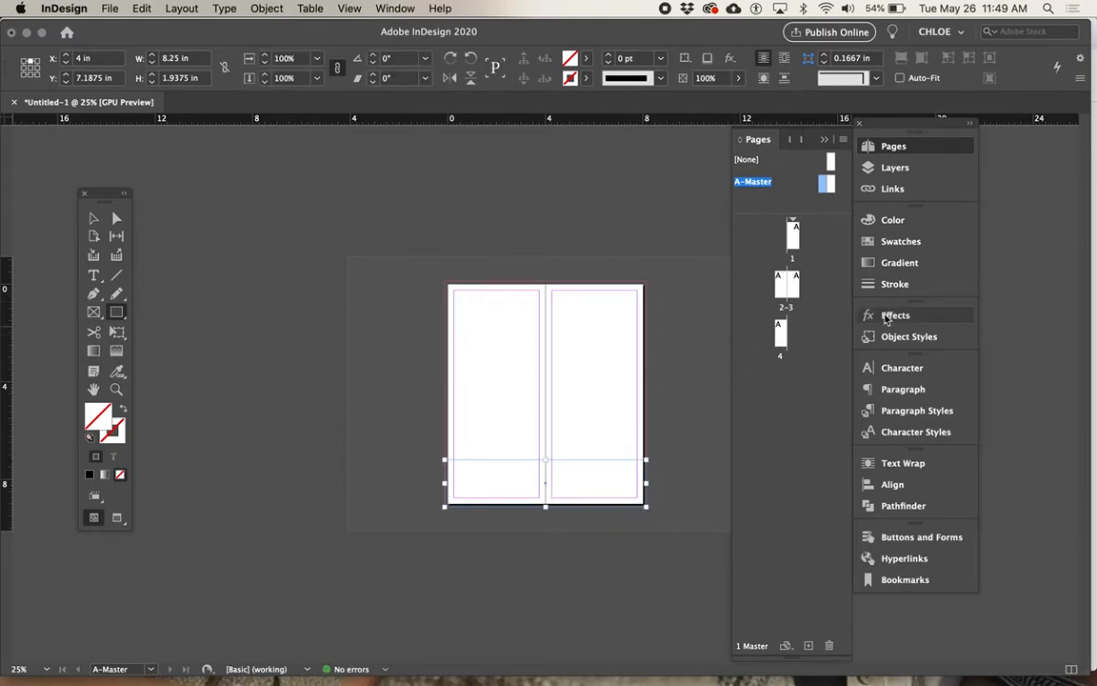
click(901, 243)
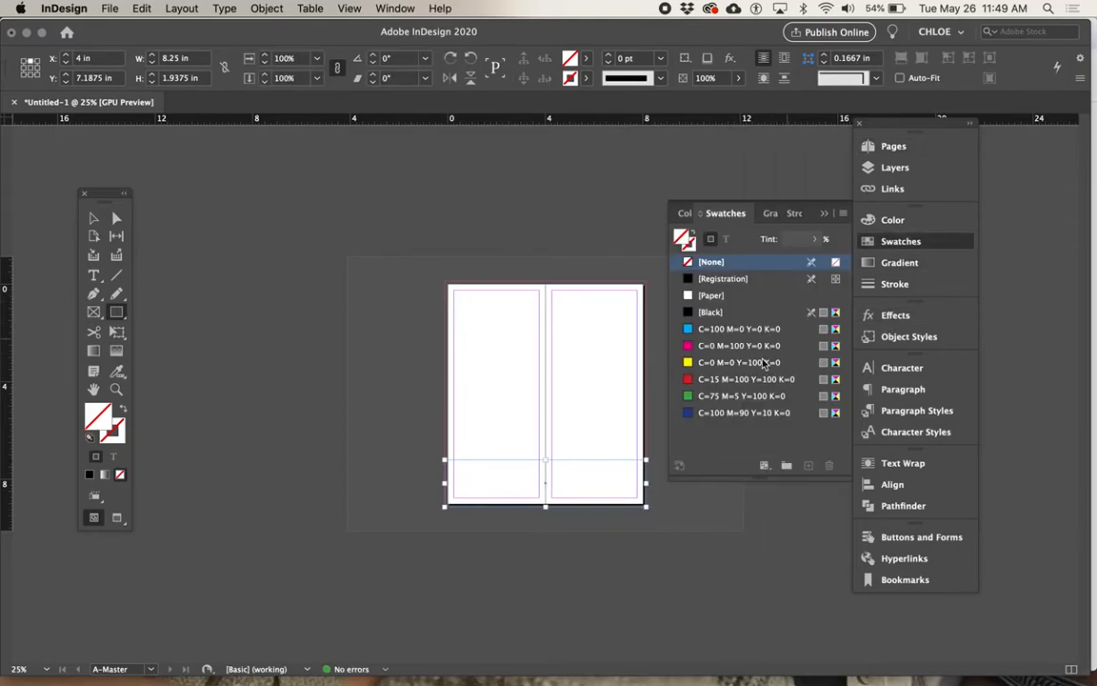
click(733, 413)
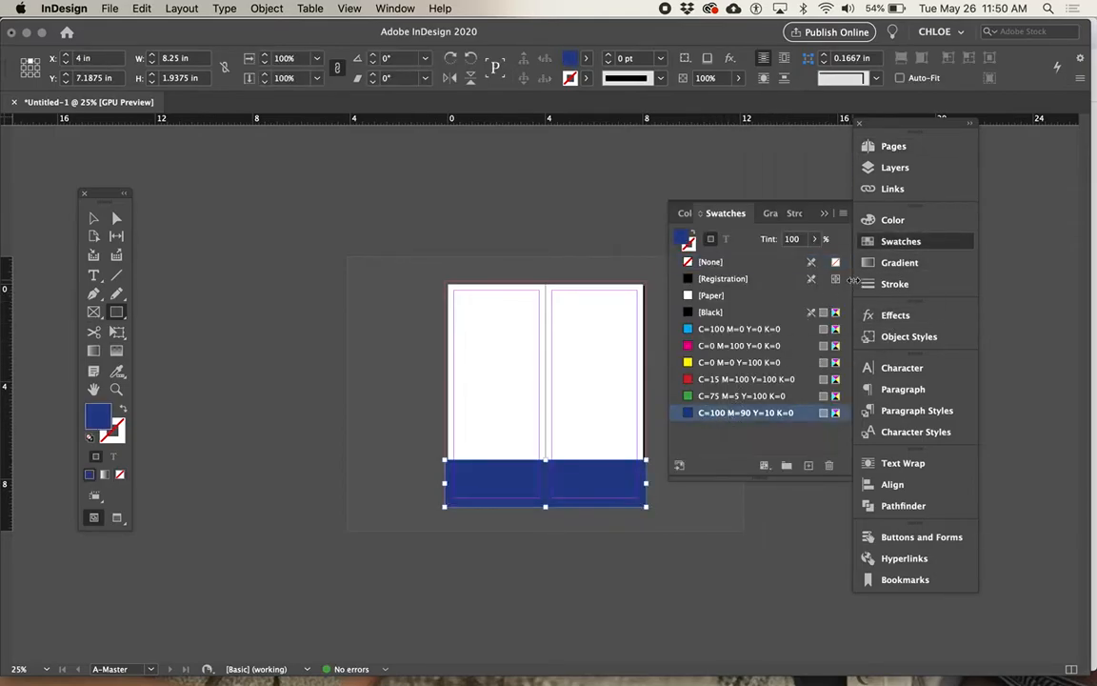
Step: Return to page 1 and try to select the blue master rectangle on the document pages
click(867, 145)
double_click(794, 238)
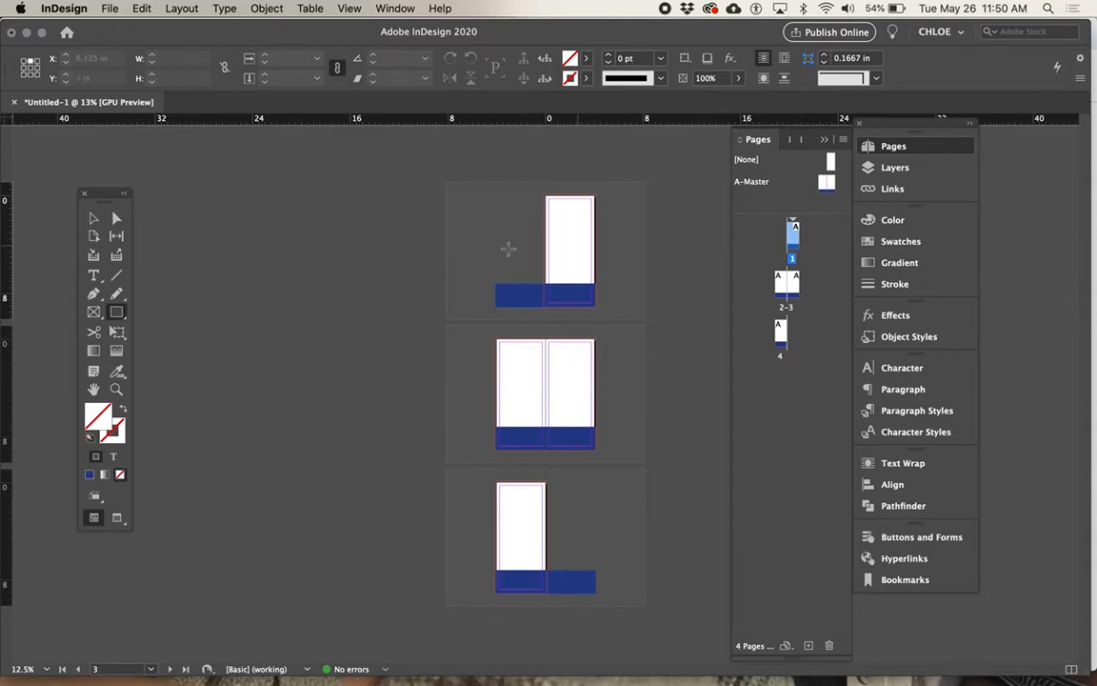
click(93, 218)
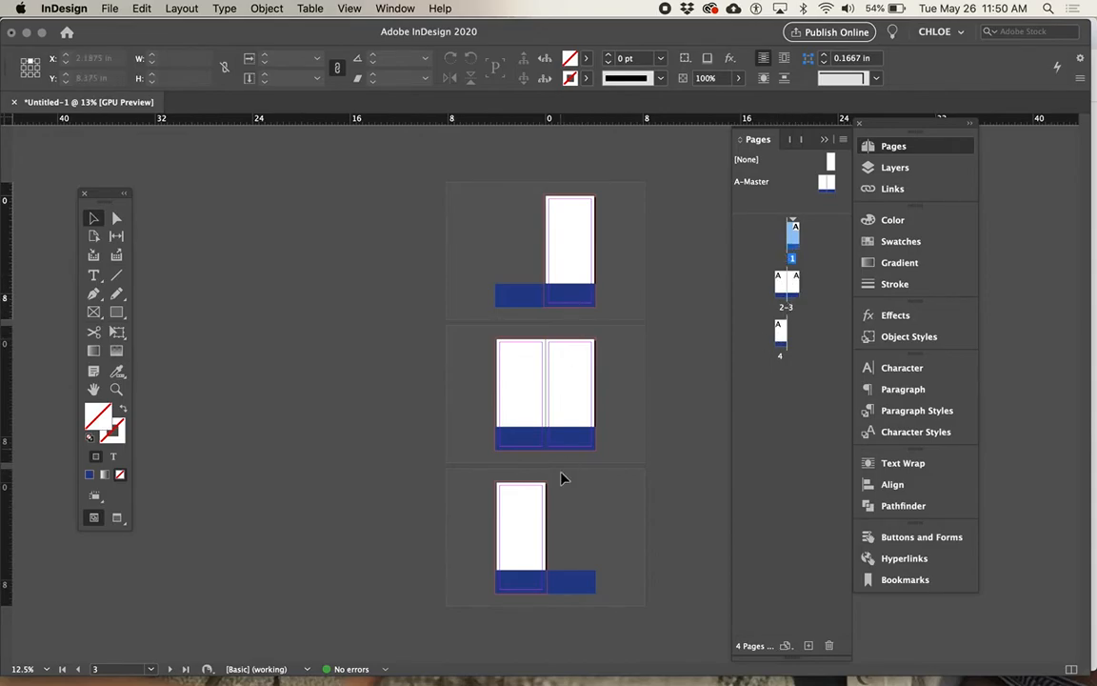
click(502, 455)
click(525, 577)
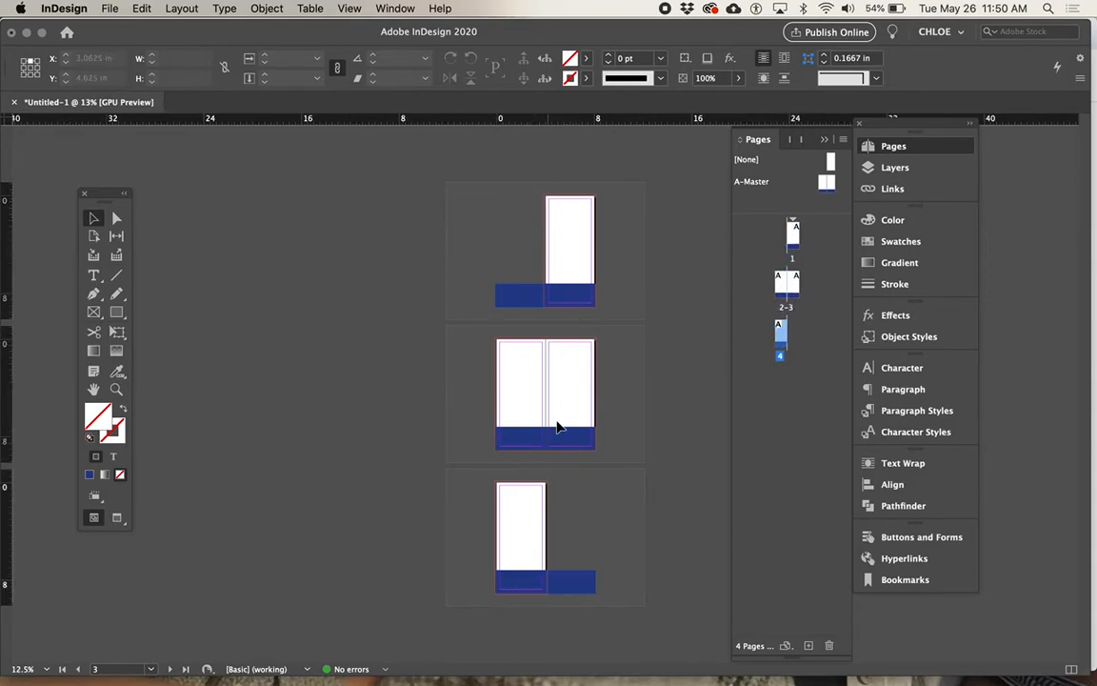
click(563, 294)
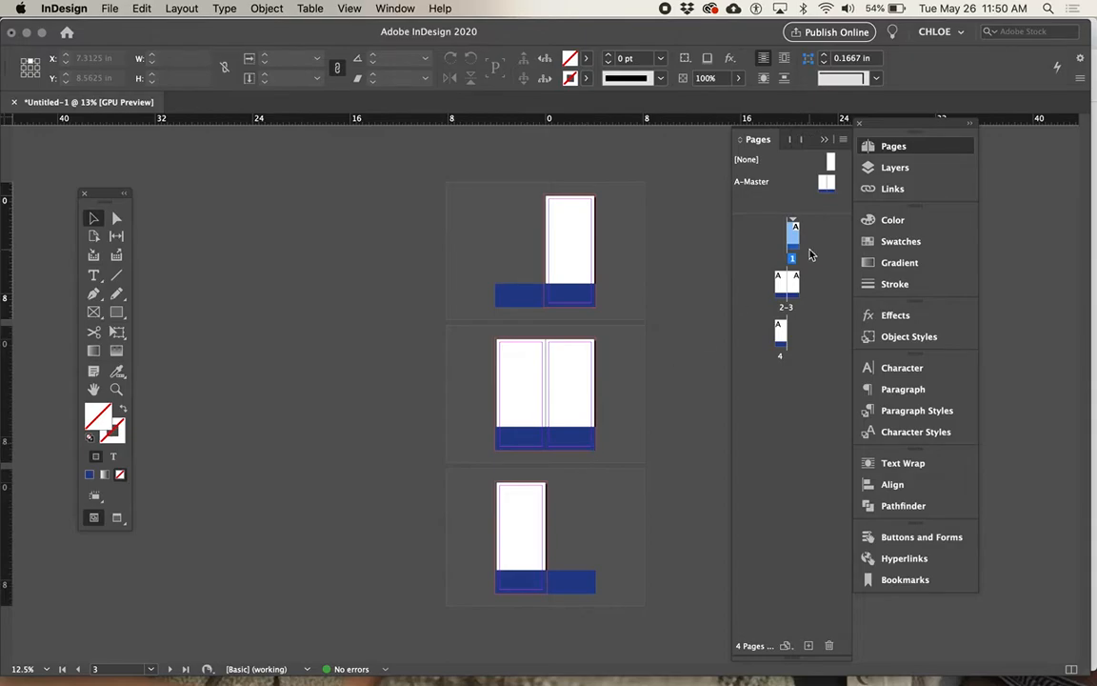
Step: Move the blue rectangle up to the vertical middle of the A-Master spread and check it on the document pages
click(828, 187)
double_click(828, 186)
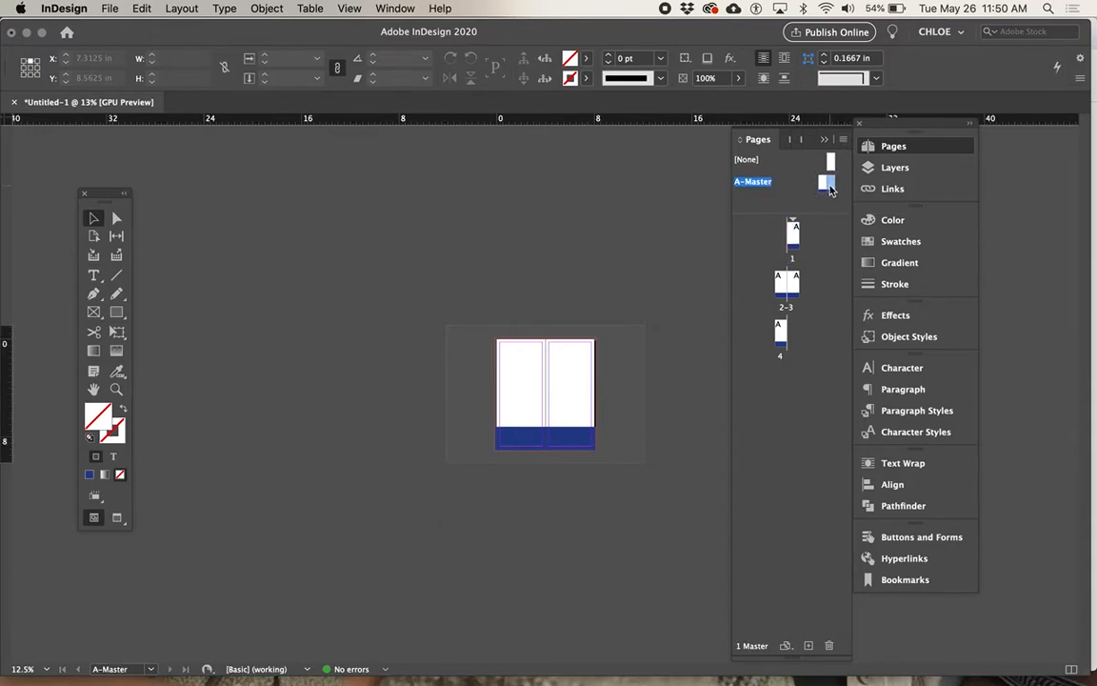
drag(565, 436, 576, 391)
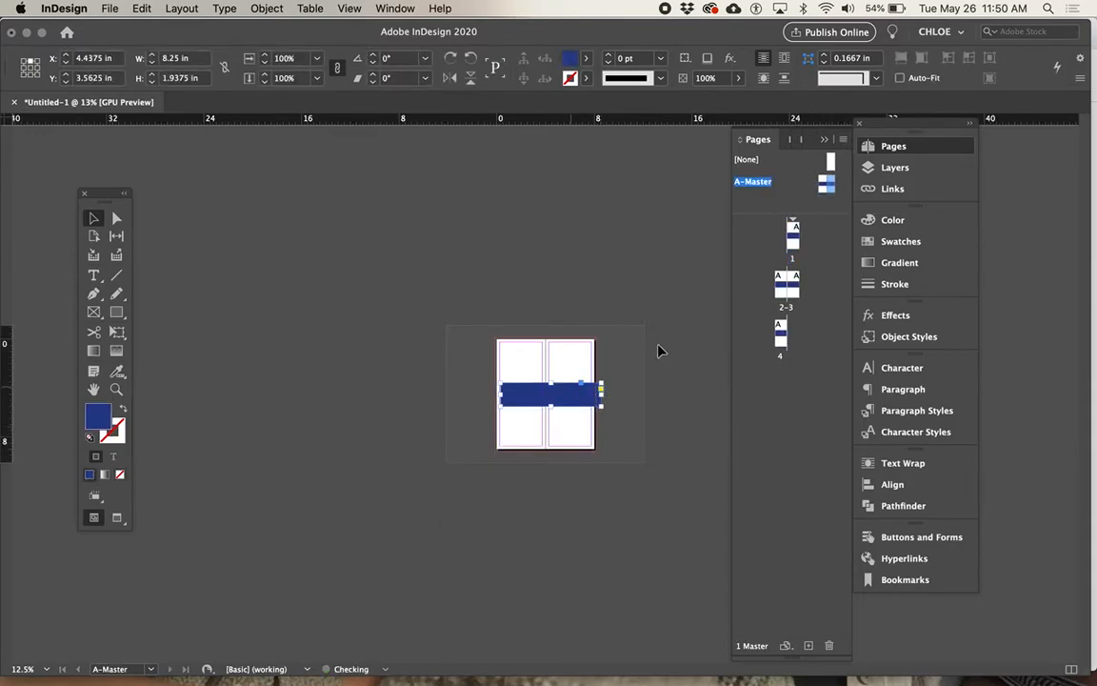
double_click(787, 286)
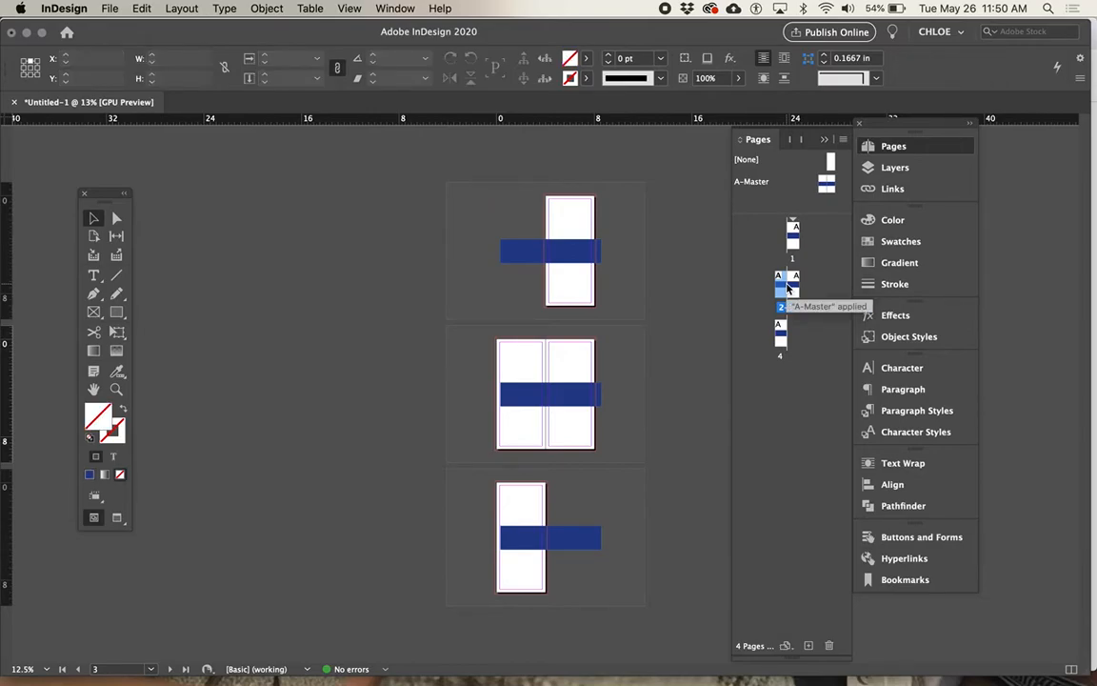
click(569, 241)
Step: Fill the A-Master rectangle with the yellow C=0 M=0 Y=100 K=0 swatch and return to document pages 2-3
click(830, 185)
double_click(757, 181)
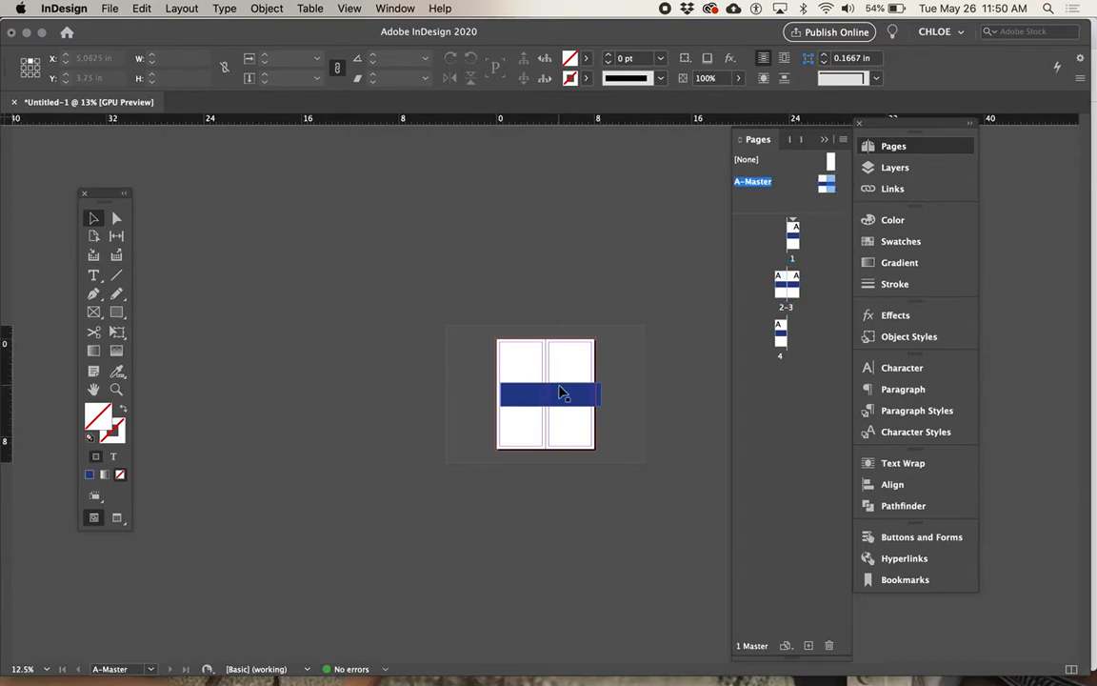
click(560, 391)
click(901, 241)
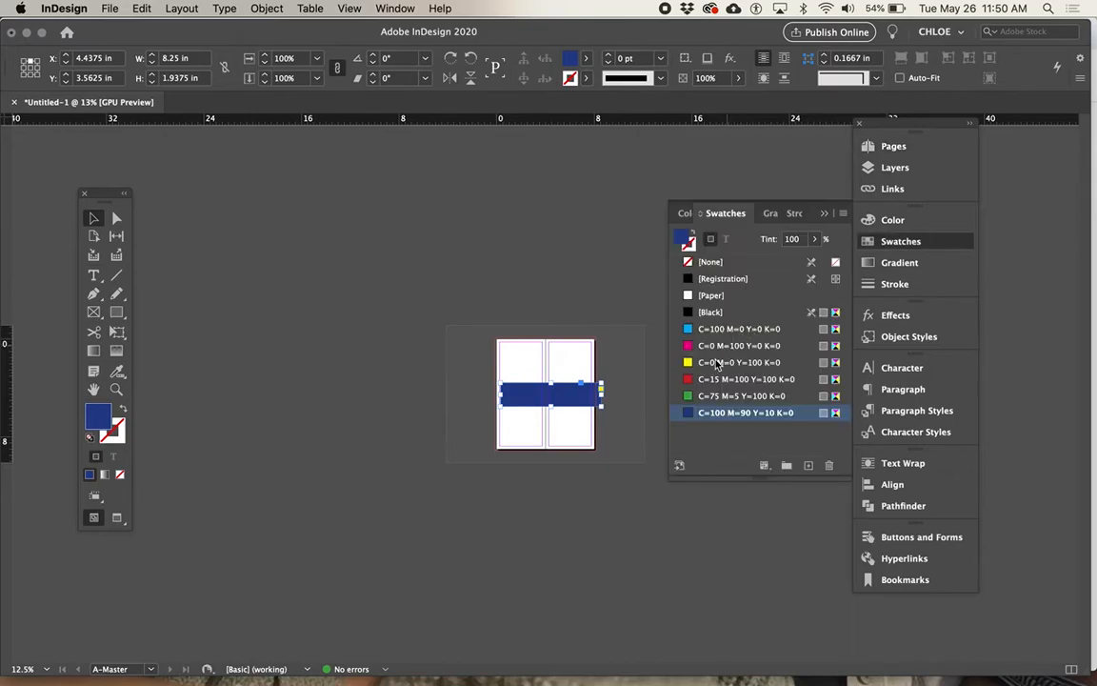
click(709, 365)
click(894, 167)
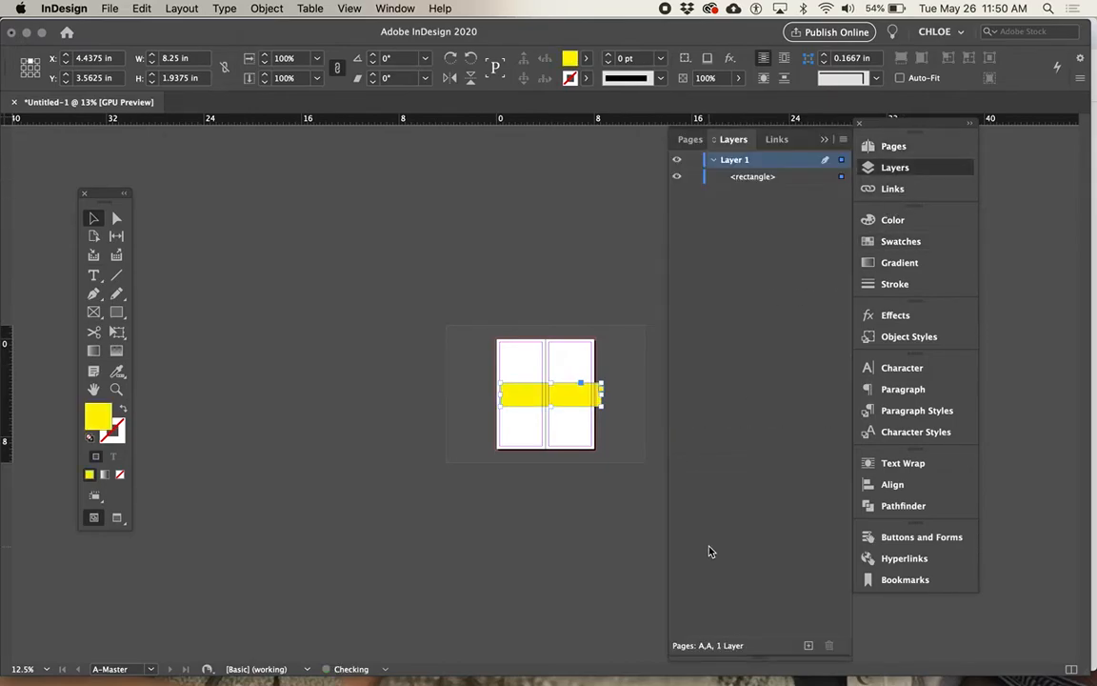
click(884, 146)
double_click(786, 283)
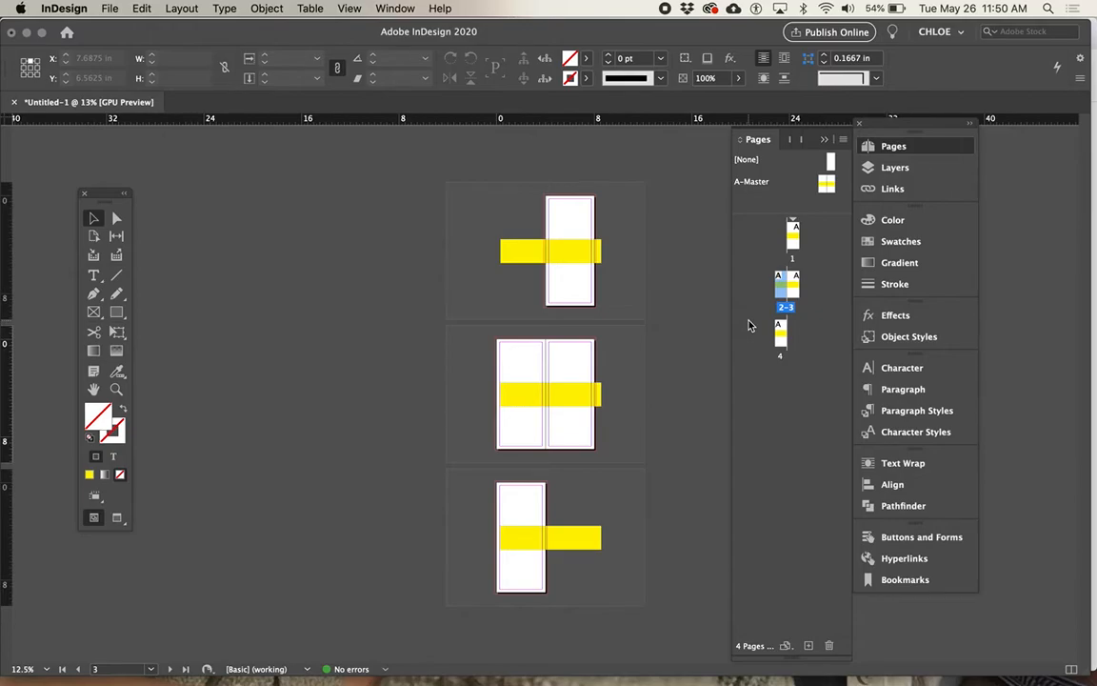
Step: On the A-Master spread, move the yellow rectangle to X 4 in, Y 3.16 in, across both pages, and view it on page 1
double_click(831, 184)
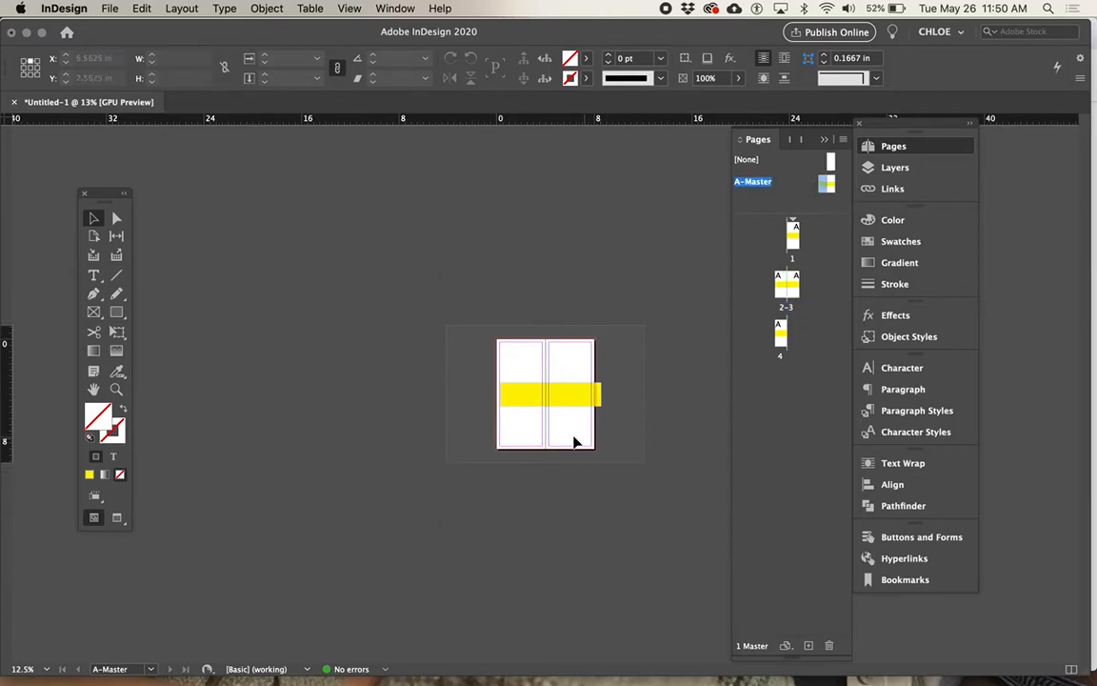
key(super+equal)
key(super+equal)
key(super+equal)
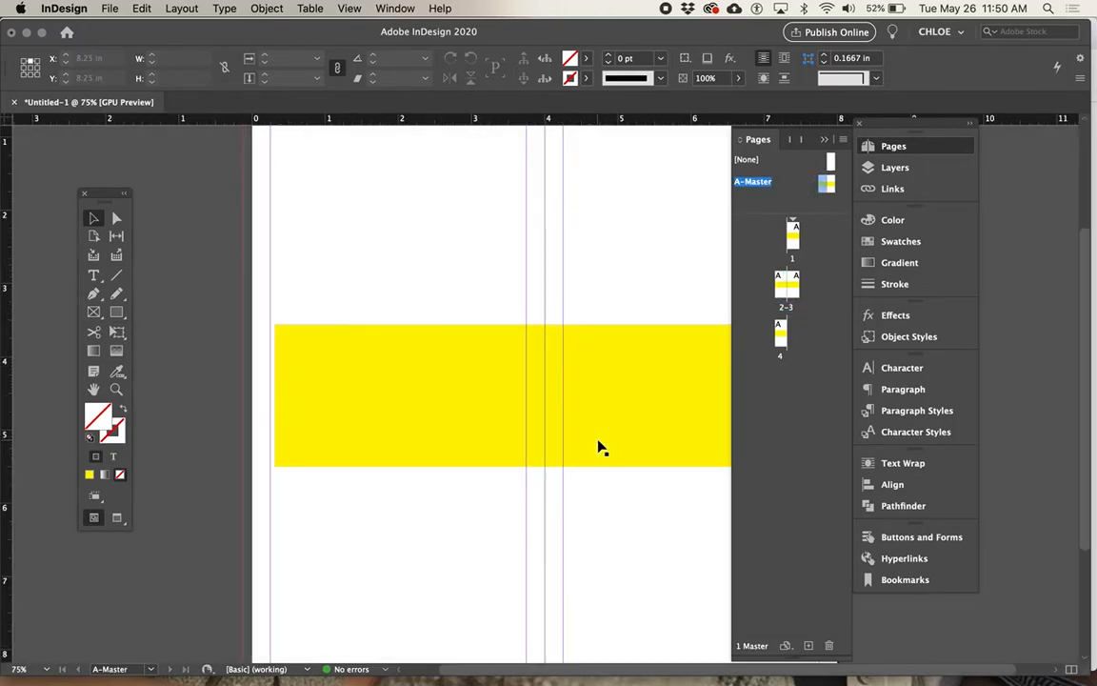
scroll(598, 448, down, 5)
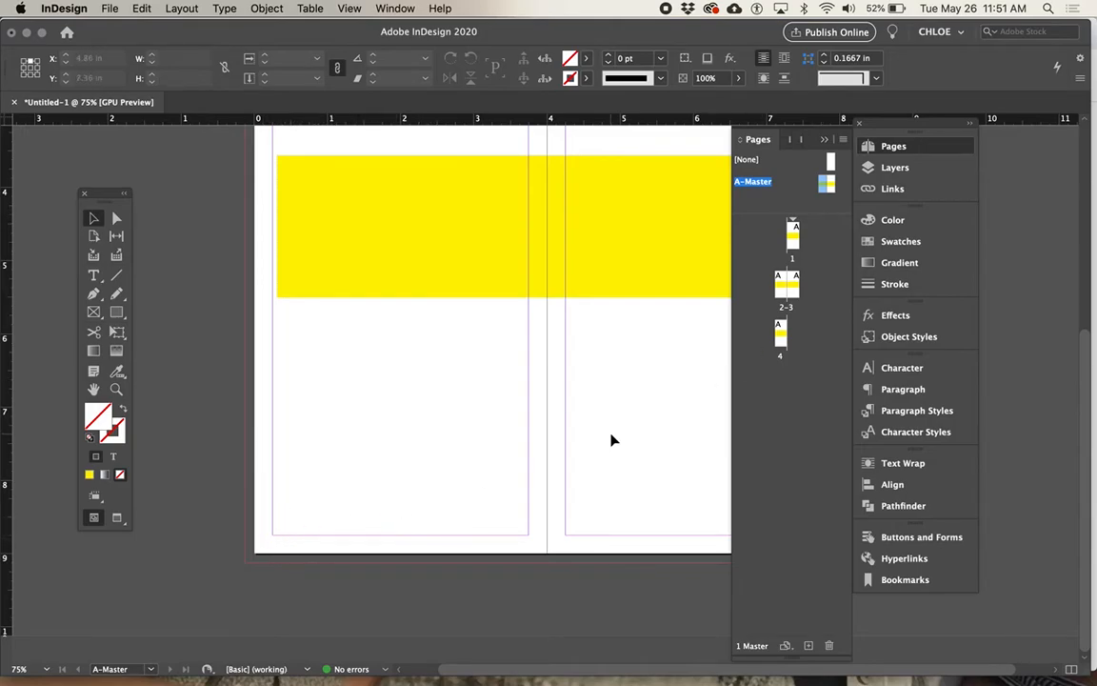
key(super+minus)
key(super+minus)
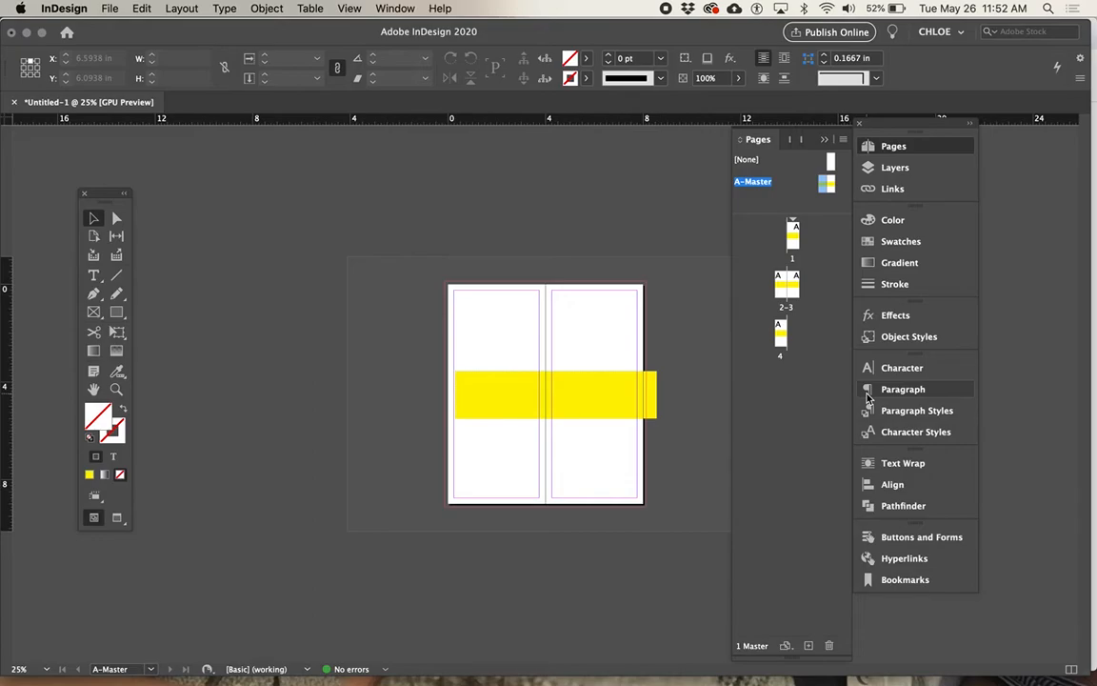
double_click(829, 183)
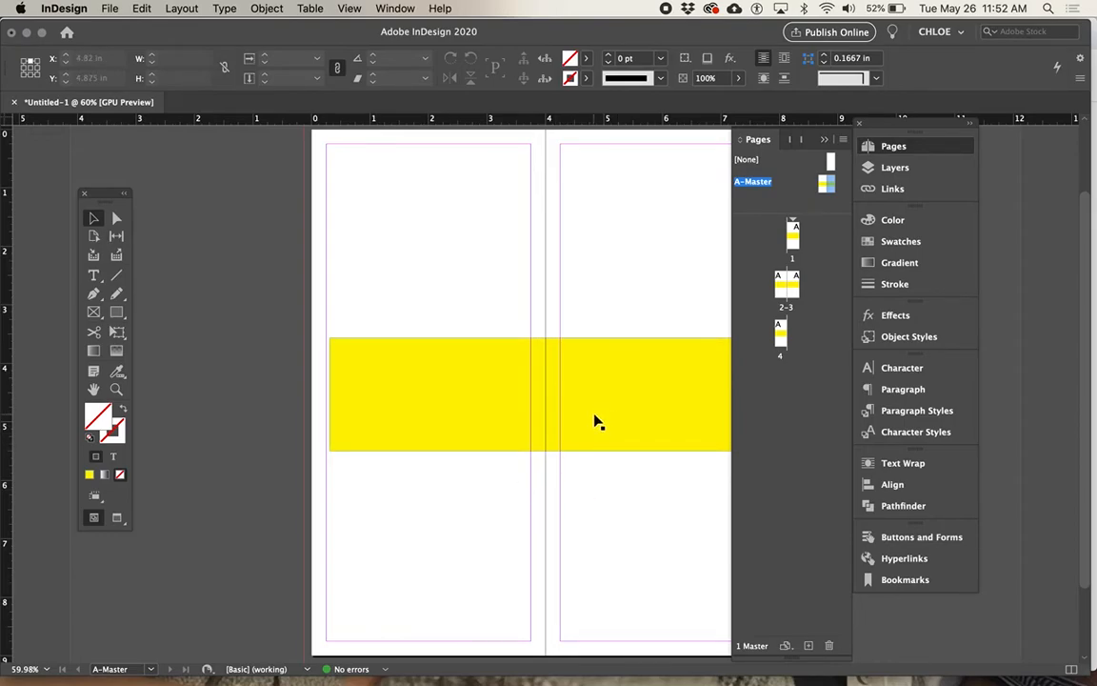
drag(594, 421, 575, 397)
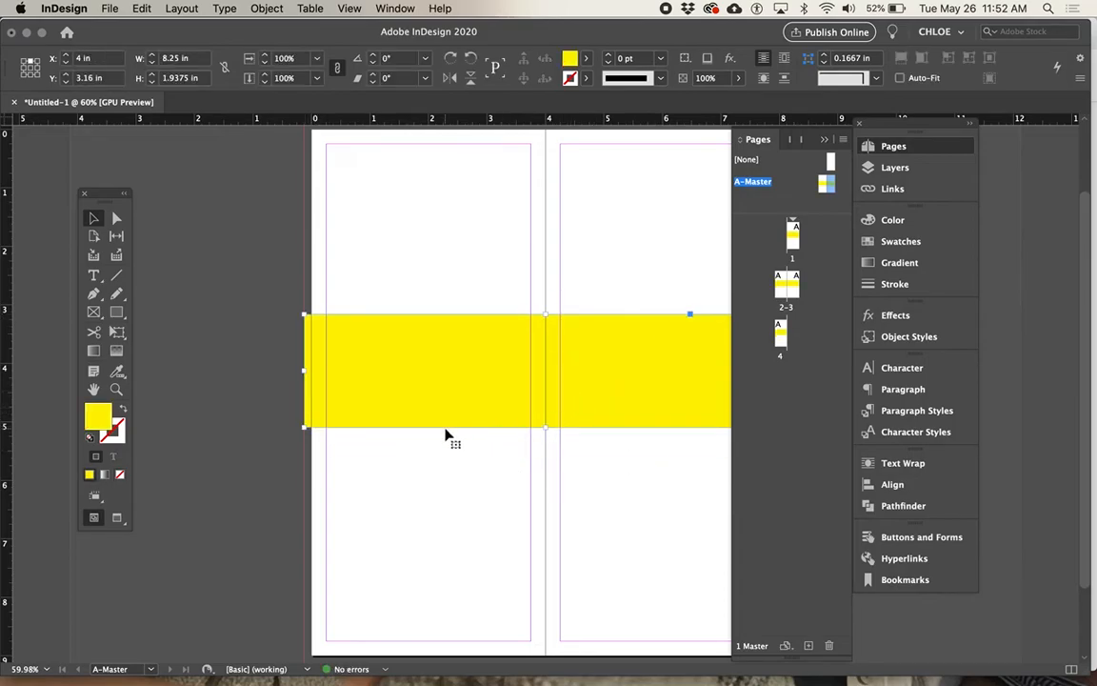
scroll(561, 352, up, 1)
double_click(789, 239)
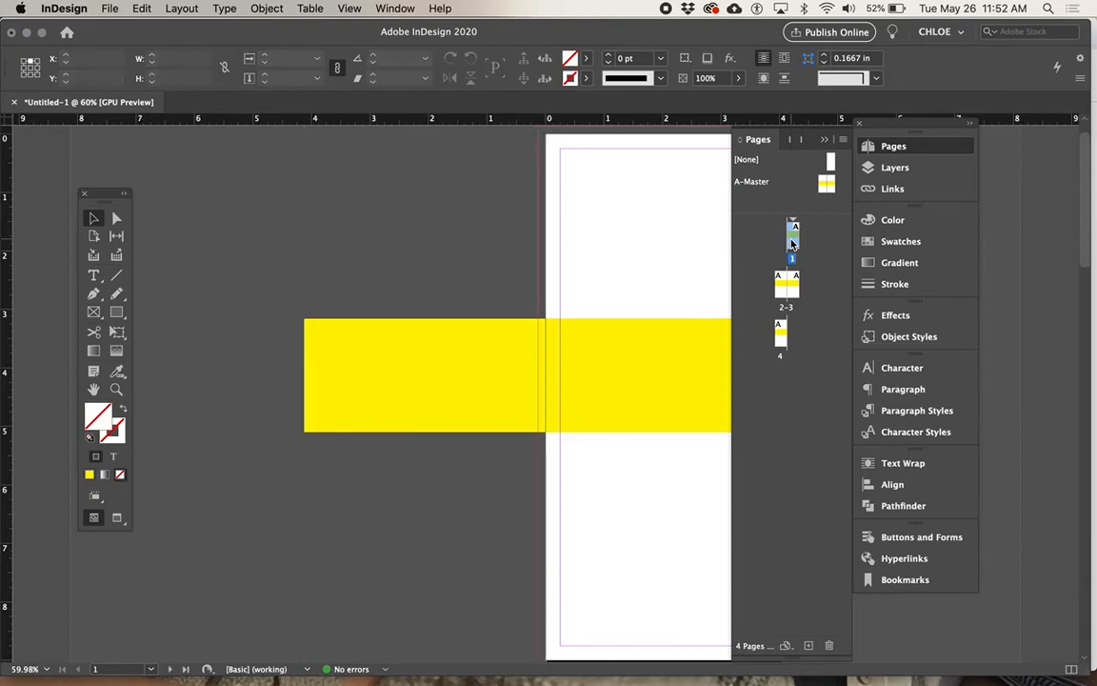
key(super+minus)
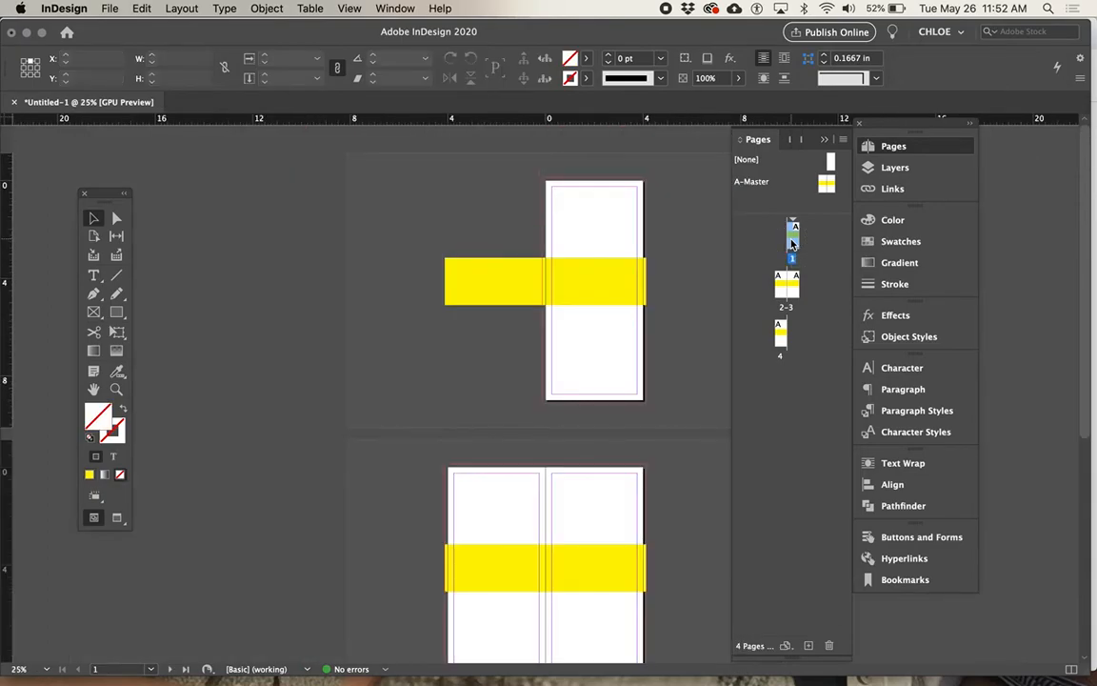
Step: Create a new two-page master with prefix B, based on no other master, with 4 by 9 in pages
click(843, 139)
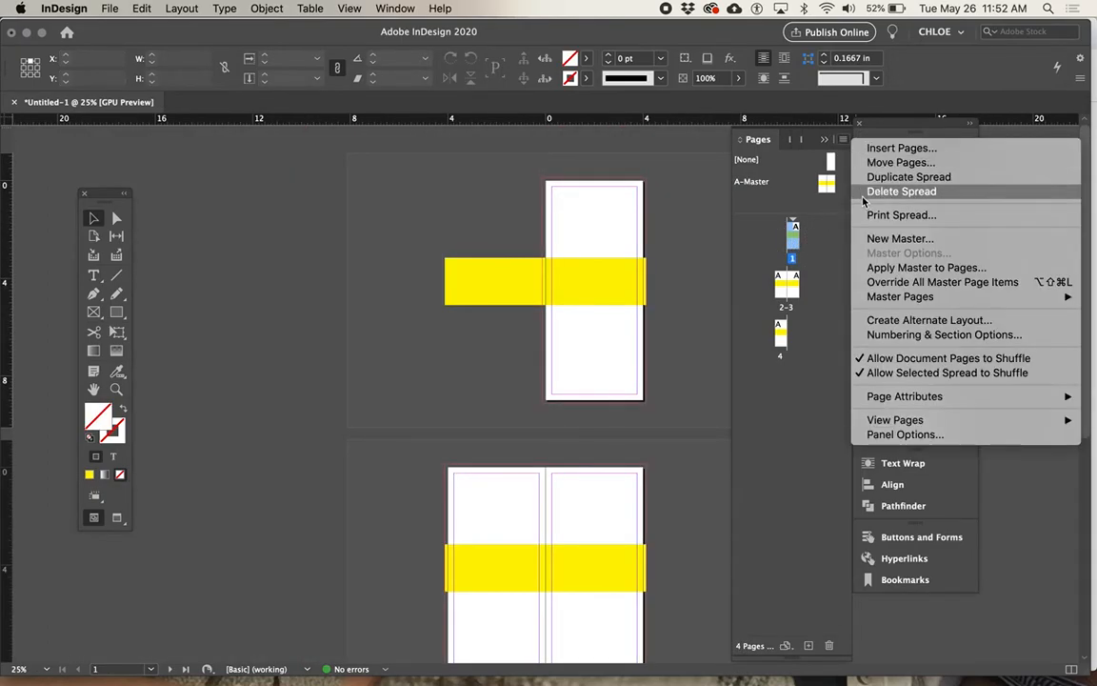
click(868, 240)
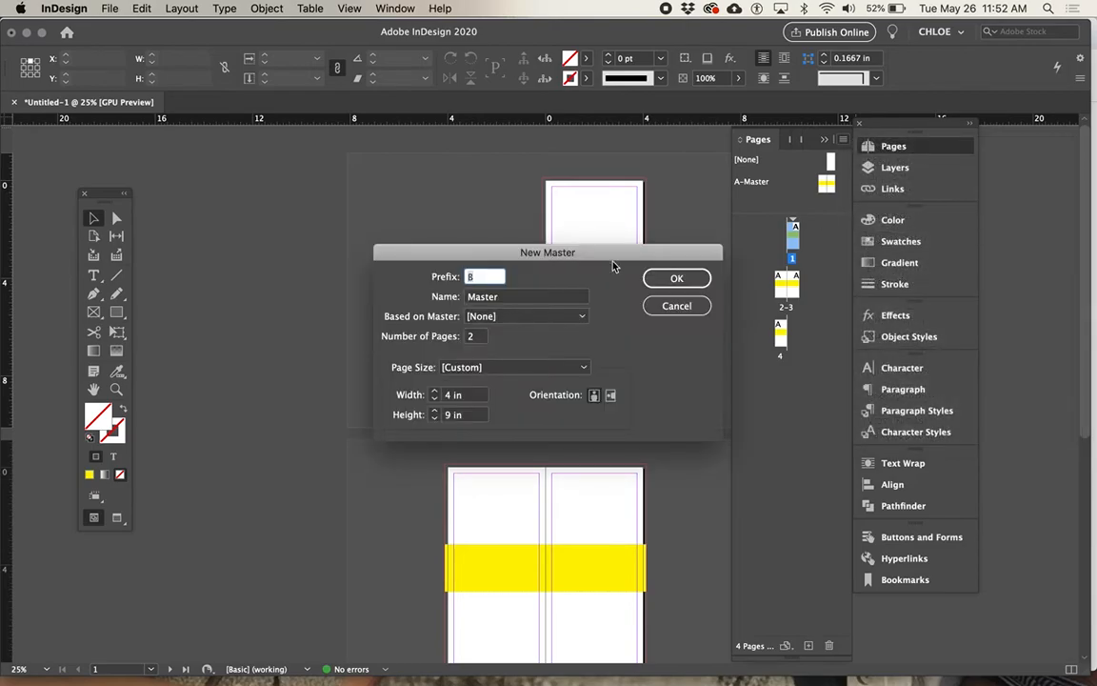
key(Return)
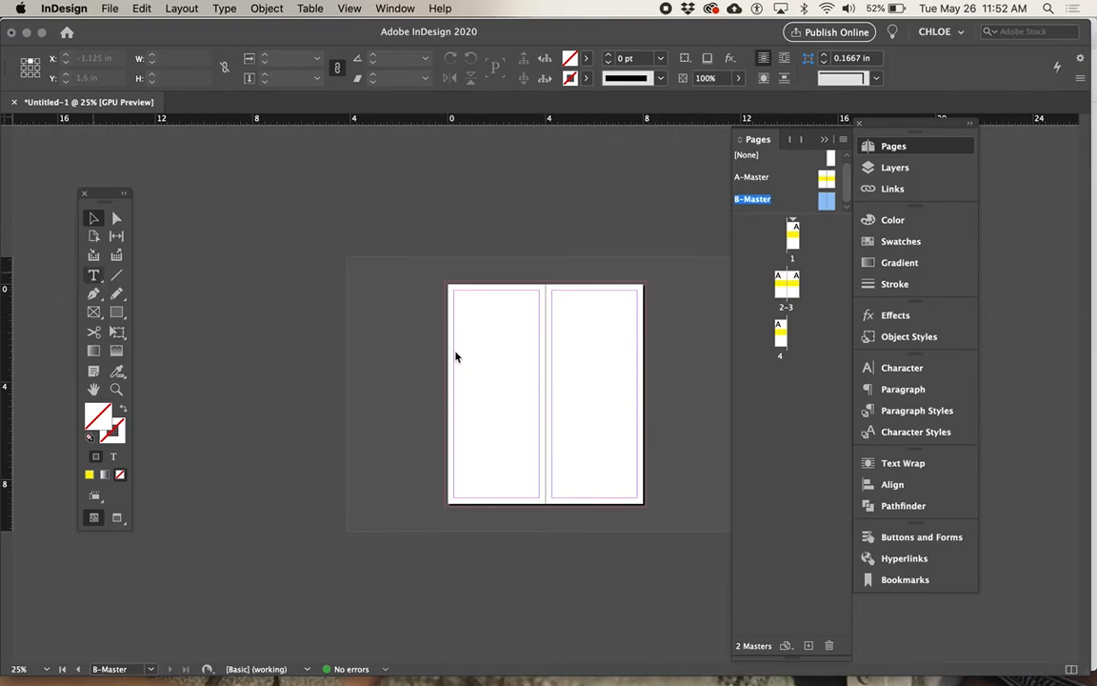
Step: Draw a text frame about 3.5 by 3.28 in on B-Master's left page and insert a Current Page Number marker
key(t)
drag(457, 357, 538, 431)
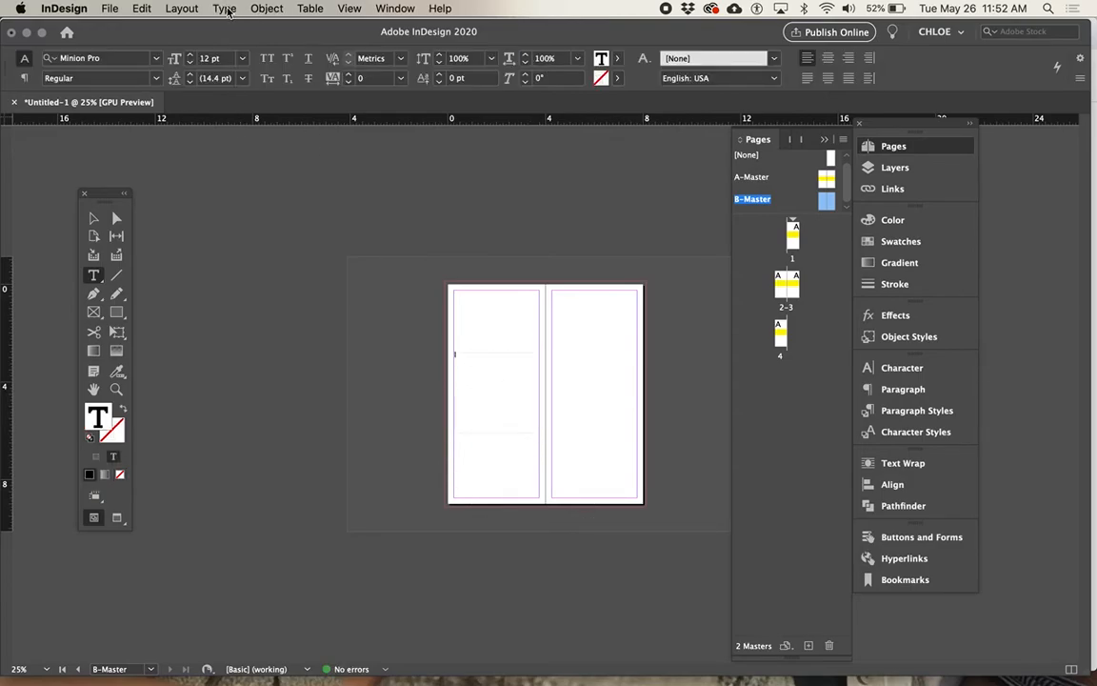
click(267, 9)
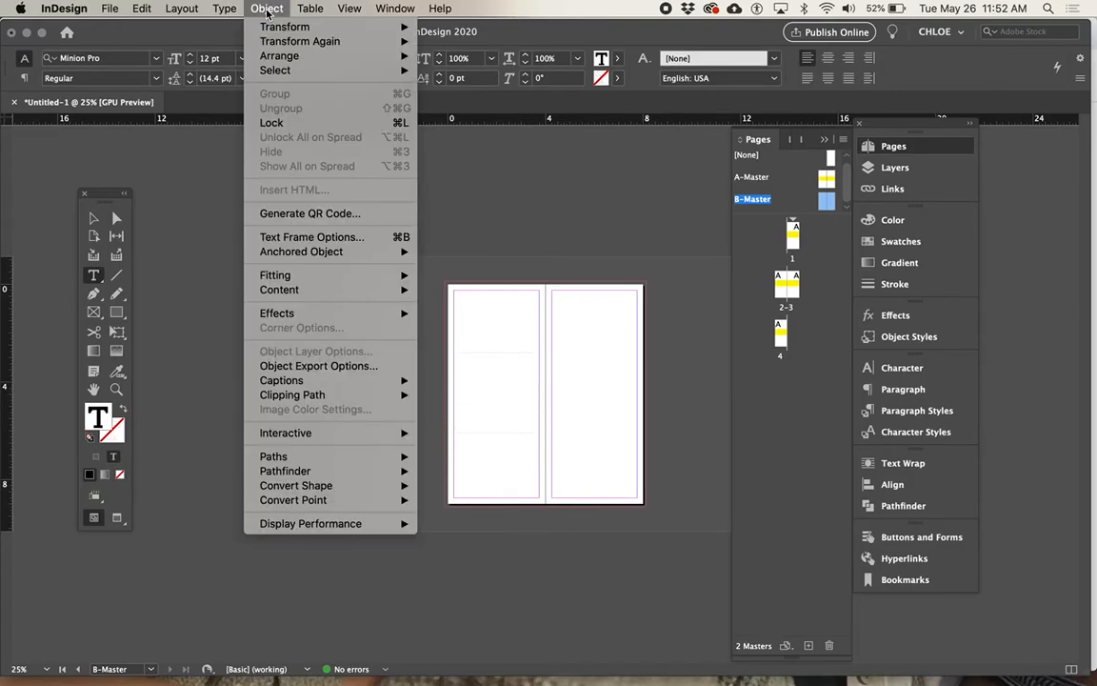
mouse_move(224, 9)
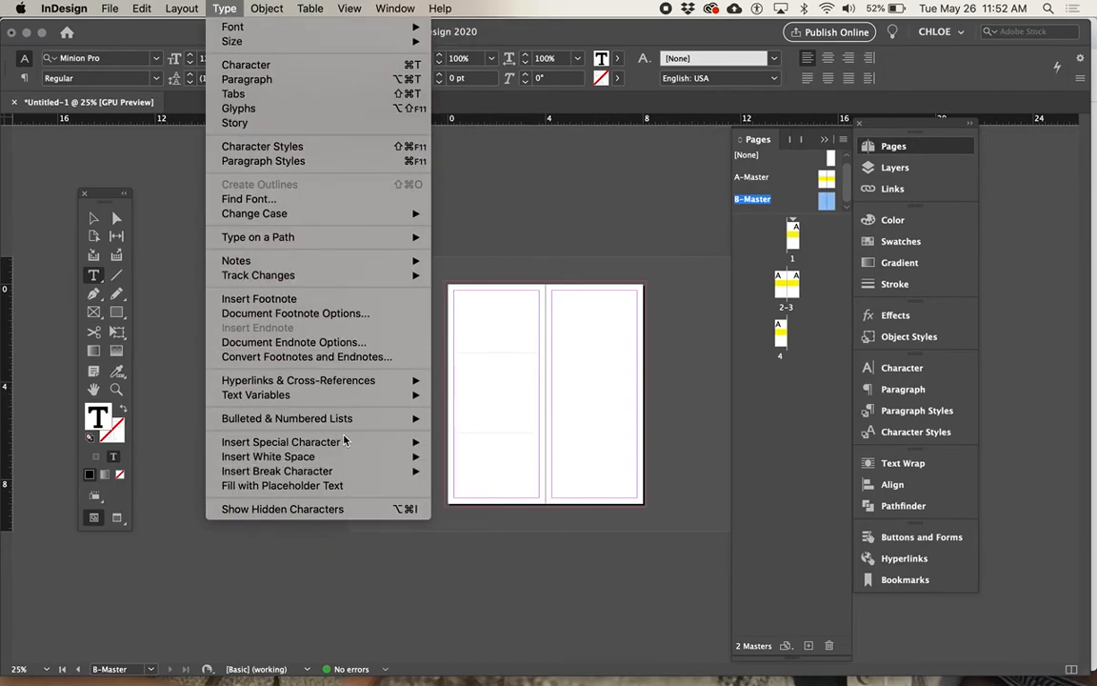
mouse_move(343, 445)
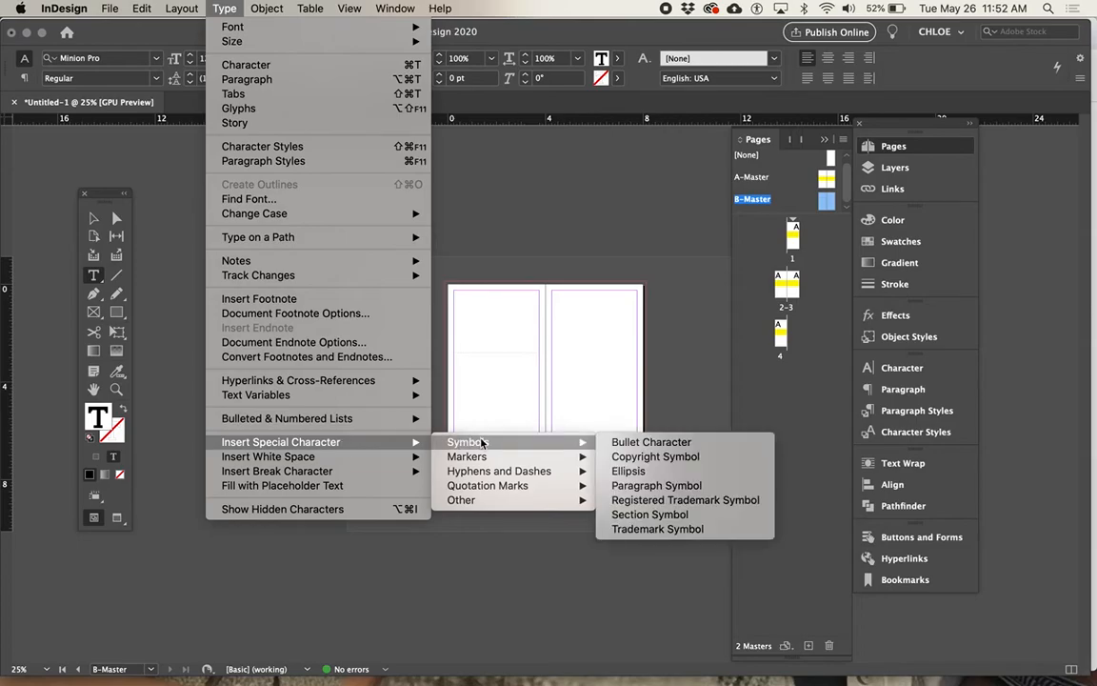
mouse_move(550, 450)
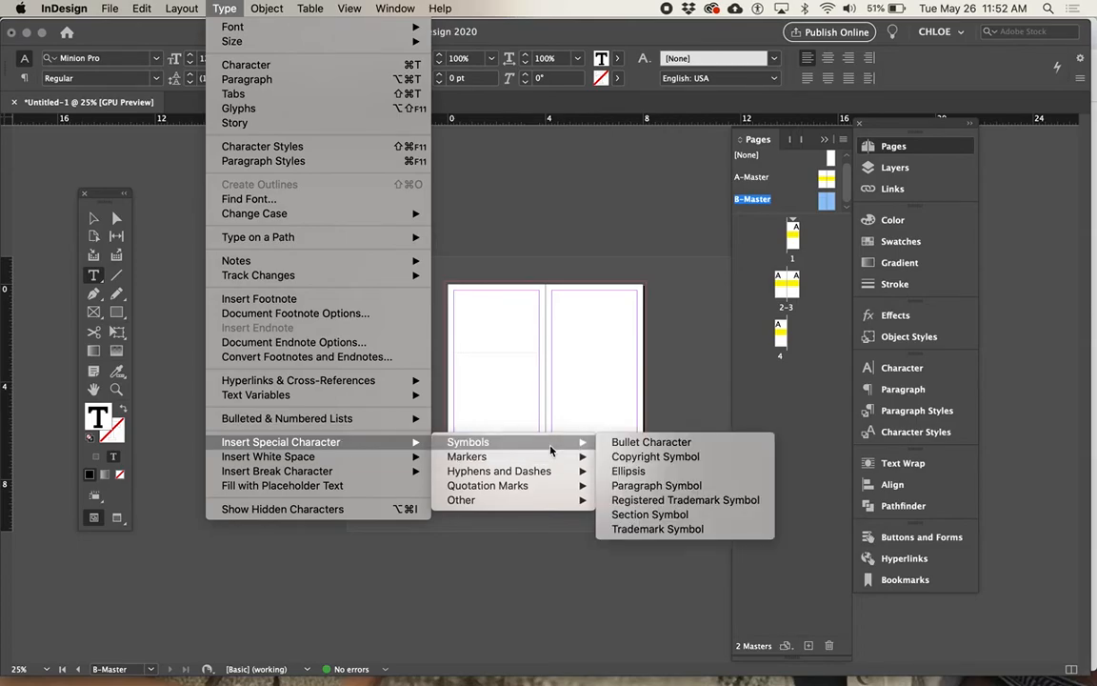
mouse_move(519, 457)
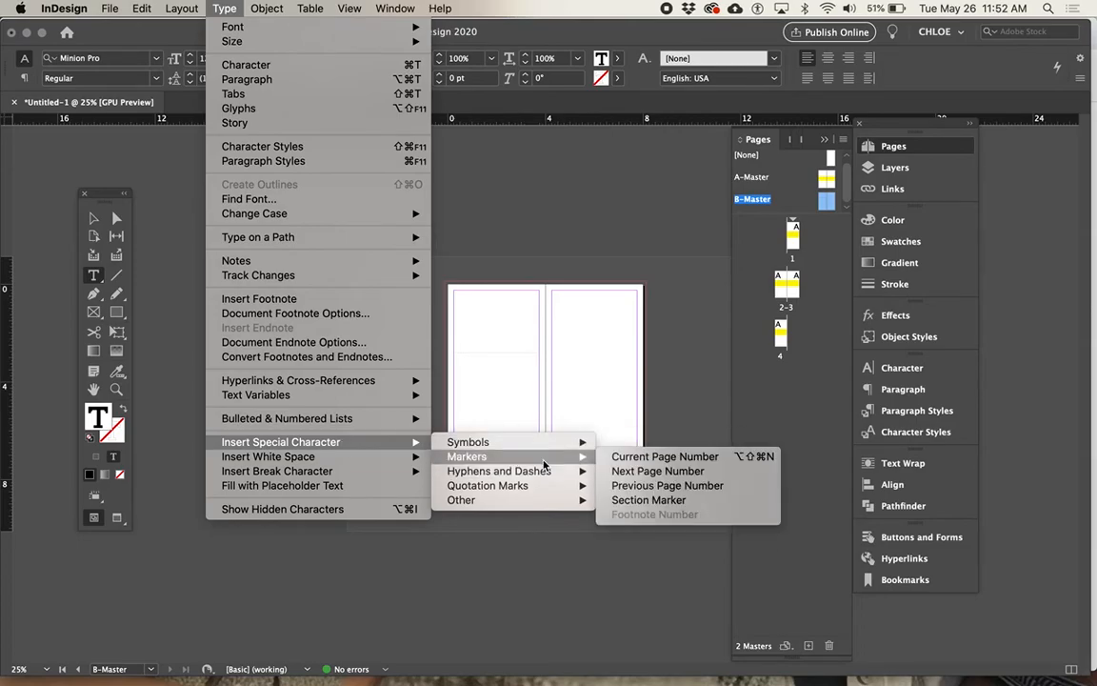
click(647, 456)
Step: Set the page number marker on the B-Master spread to 100 pt
click(436, 356)
drag(460, 356, 450, 360)
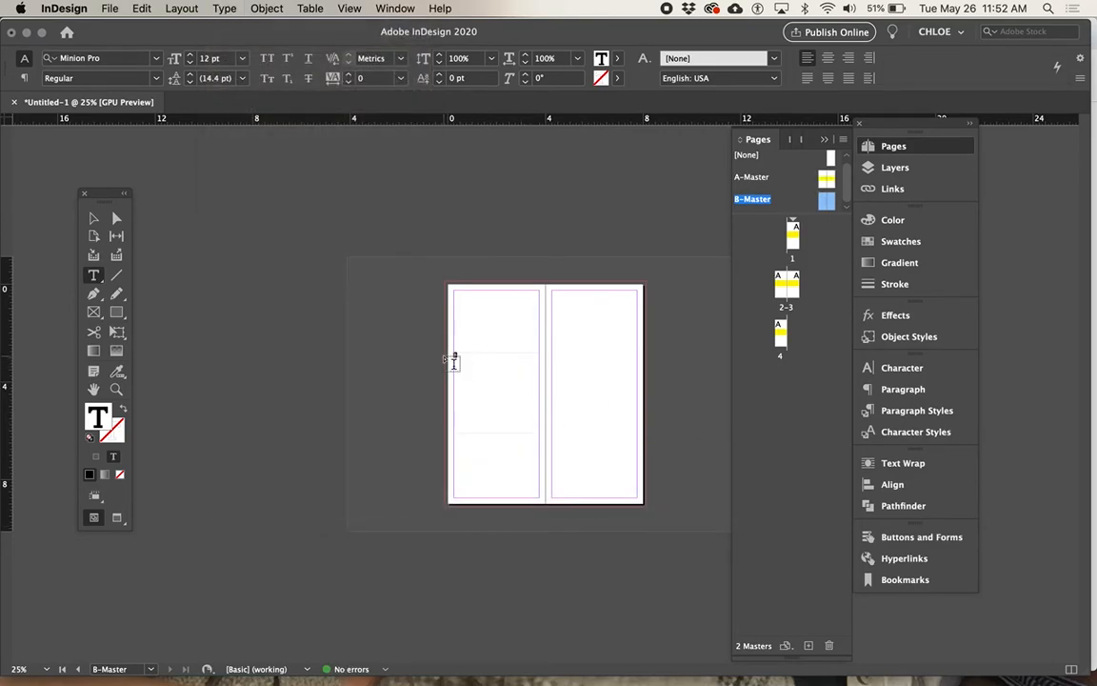
click(213, 58)
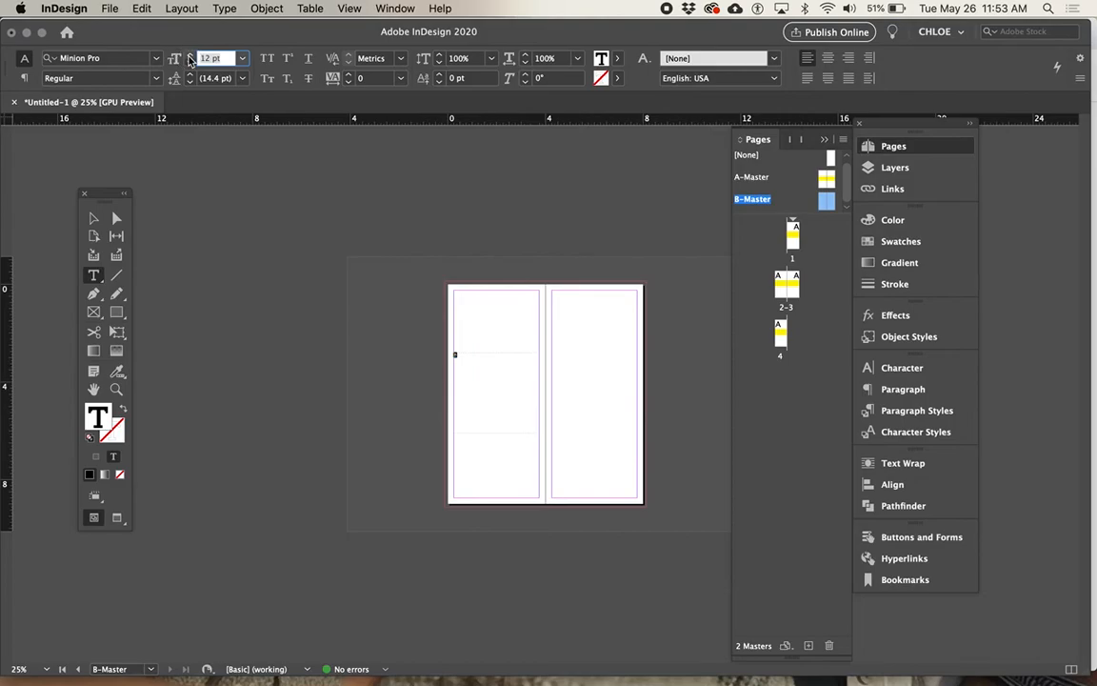
text(100)
key(Return)
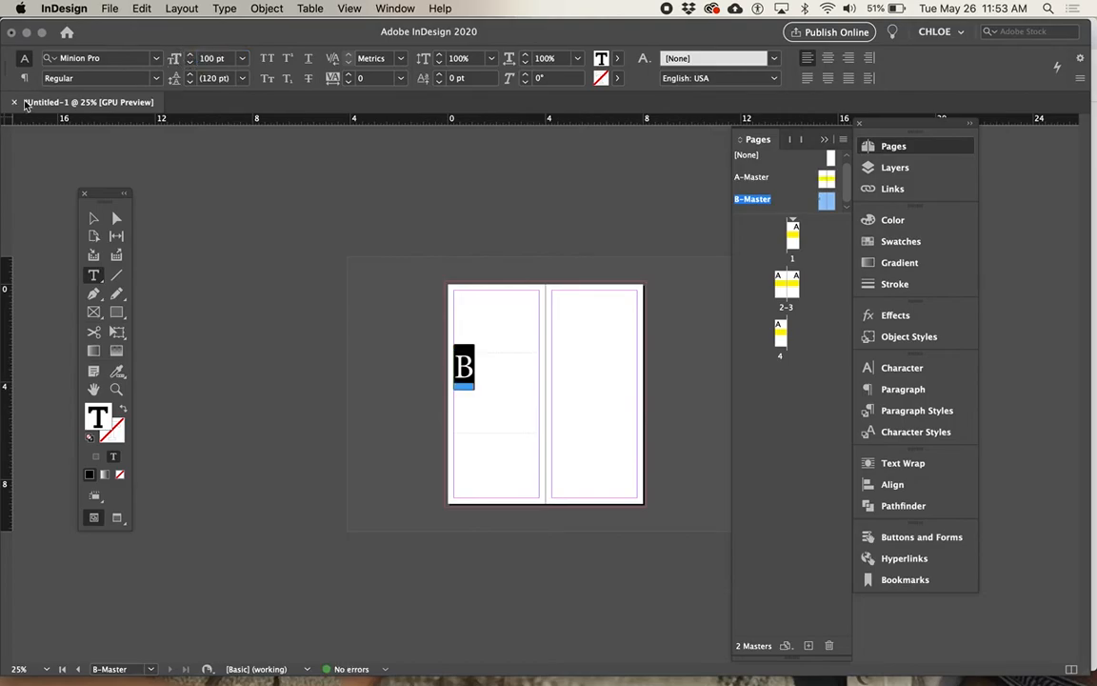
key(Escape)
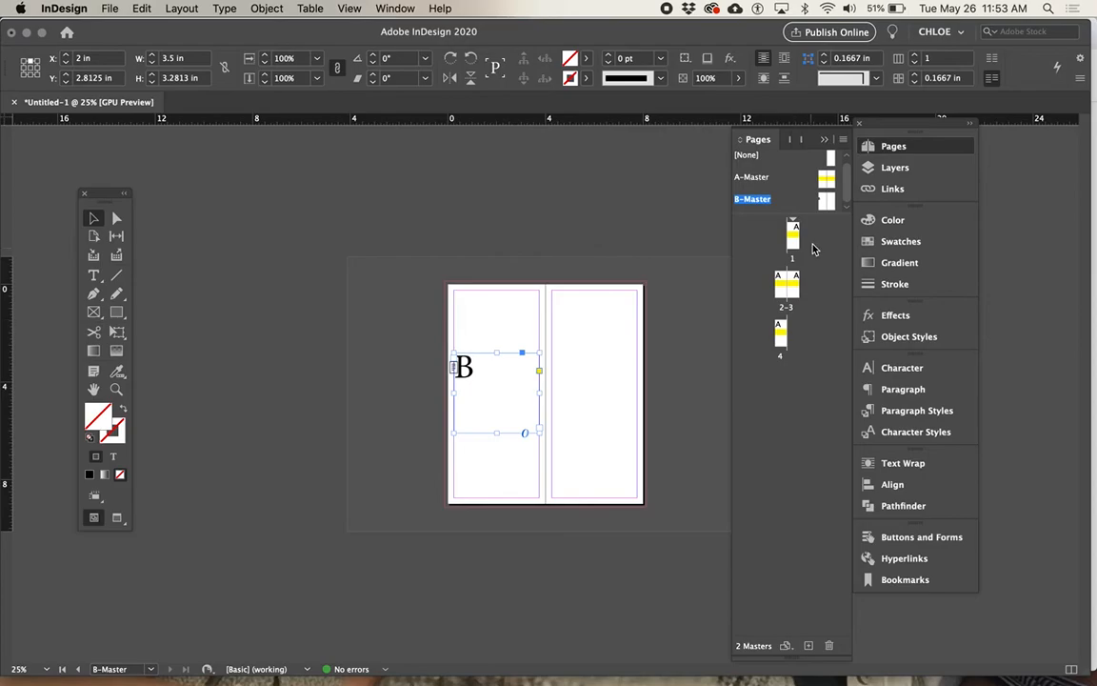
Step: Add a B-Master page after page 4 and keep appending B-Master pages until the document has 56 pages
drag(826, 200, 788, 327)
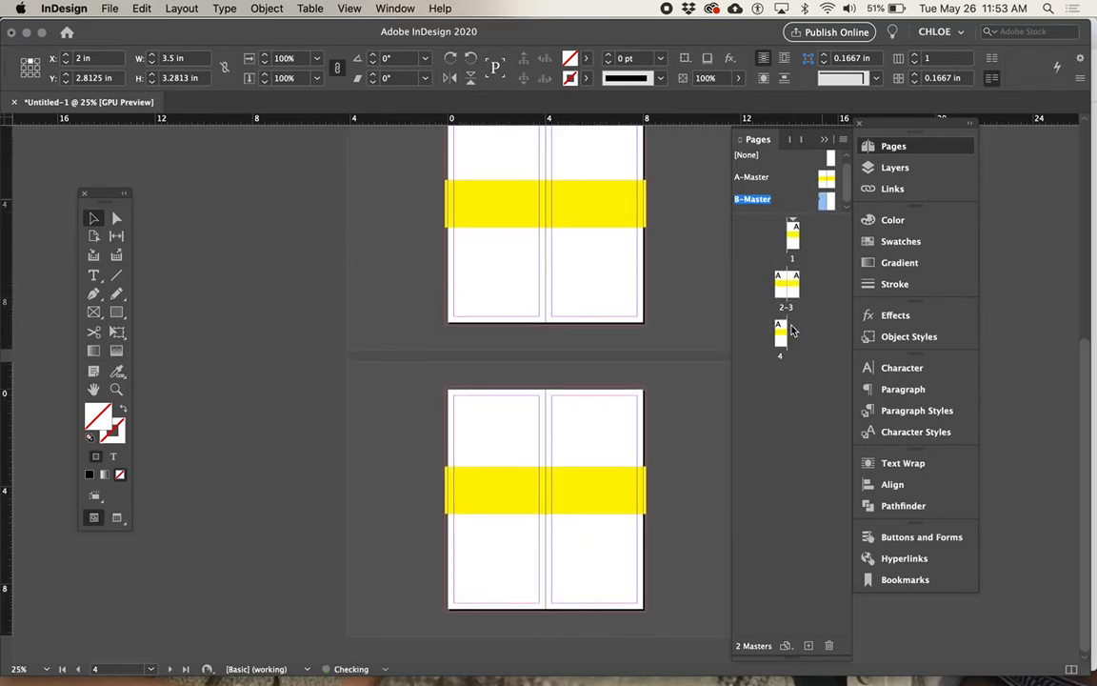
click(808, 646)
click(808, 646)
click(809, 646)
click(808, 645)
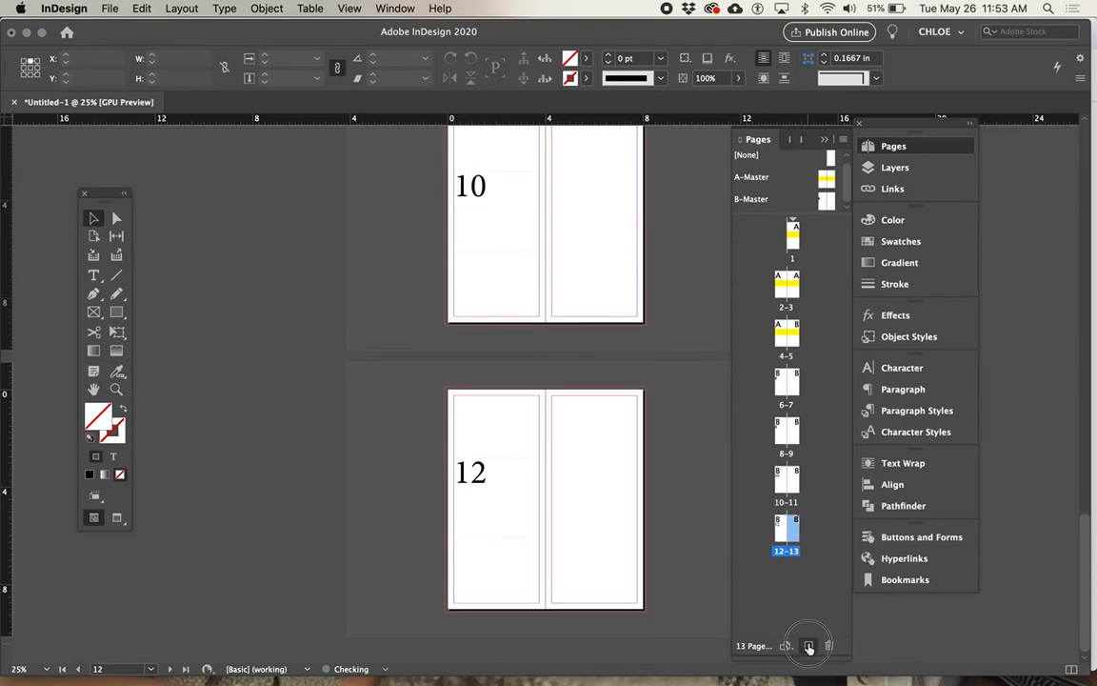
click(808, 645)
click(809, 646)
click(808, 645)
click(808, 645)
click(808, 645)
click(809, 646)
click(809, 646)
click(809, 646)
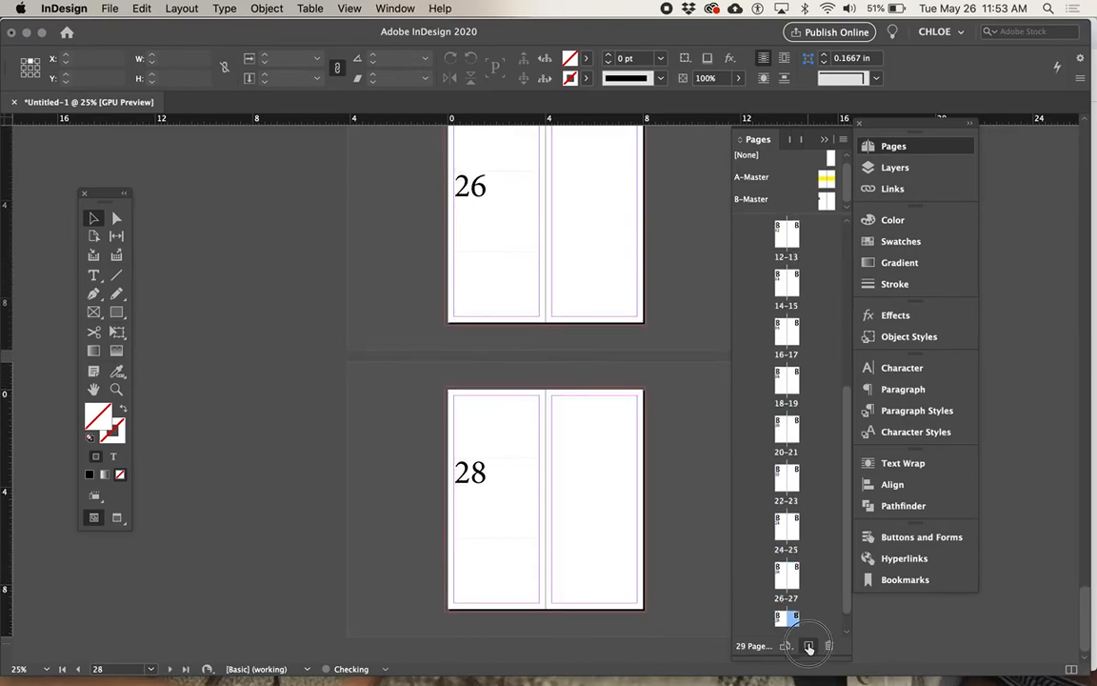
click(808, 646)
click(809, 646)
click(809, 646)
click(808, 646)
click(809, 646)
click(808, 646)
click(808, 646)
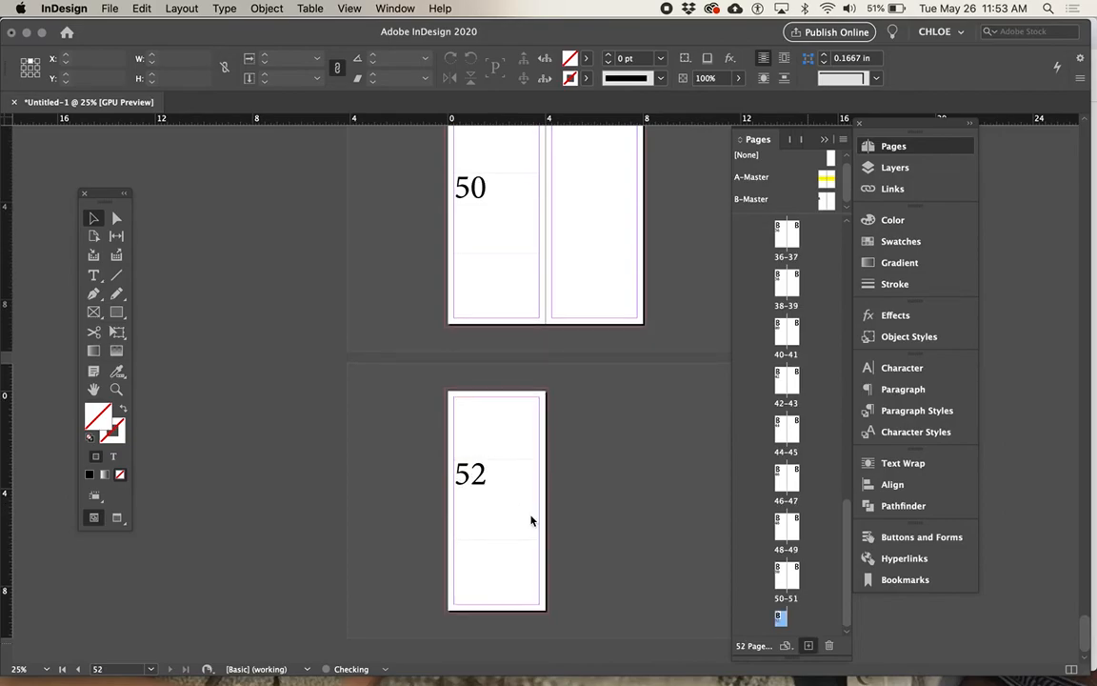
Step: Try to select the page number on the last document page
click(574, 524)
click(536, 508)
drag(572, 532, 475, 473)
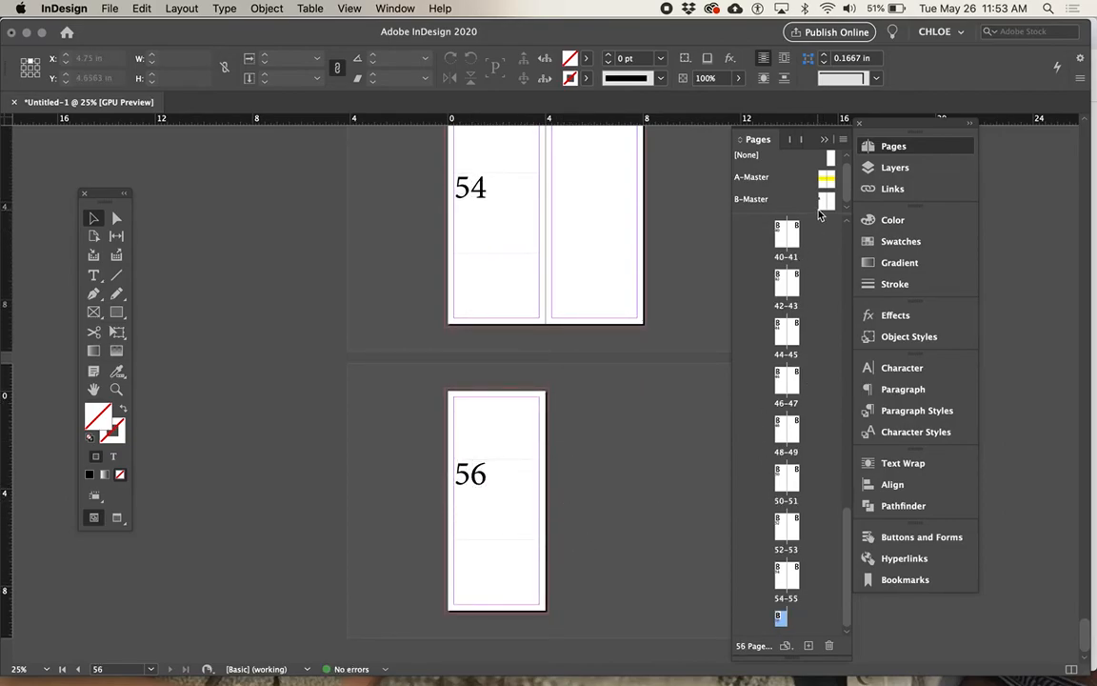
Step: On the B-Master spread, right-align the page number marker in its text frame
double_click(752, 198)
click(473, 375)
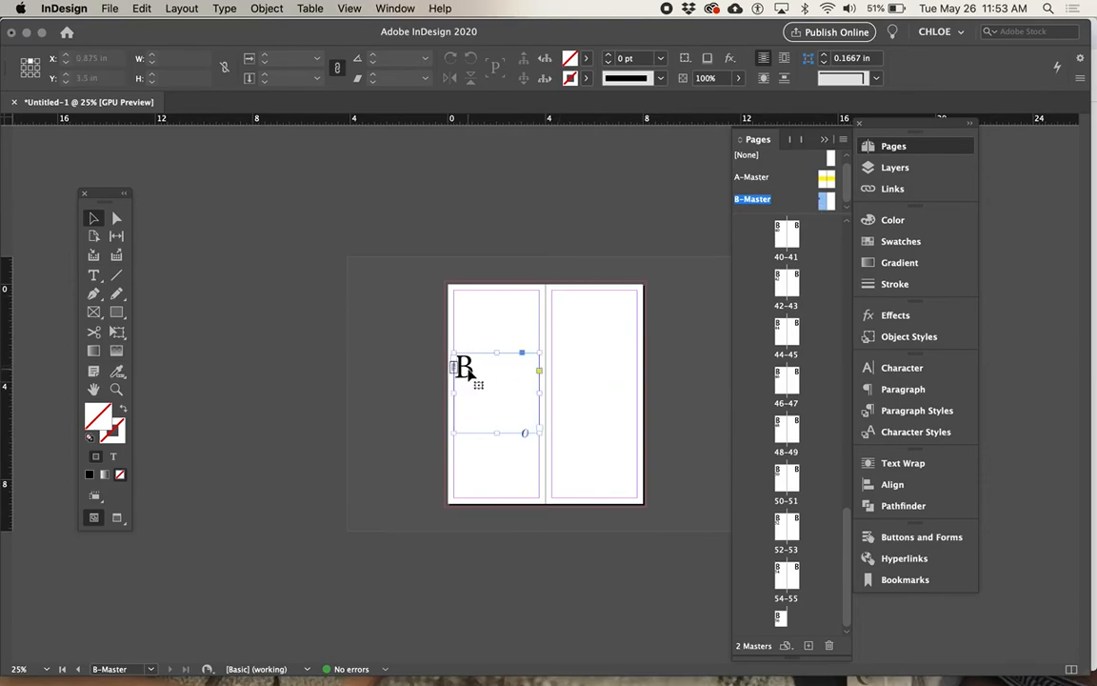
click(916, 388)
click(718, 384)
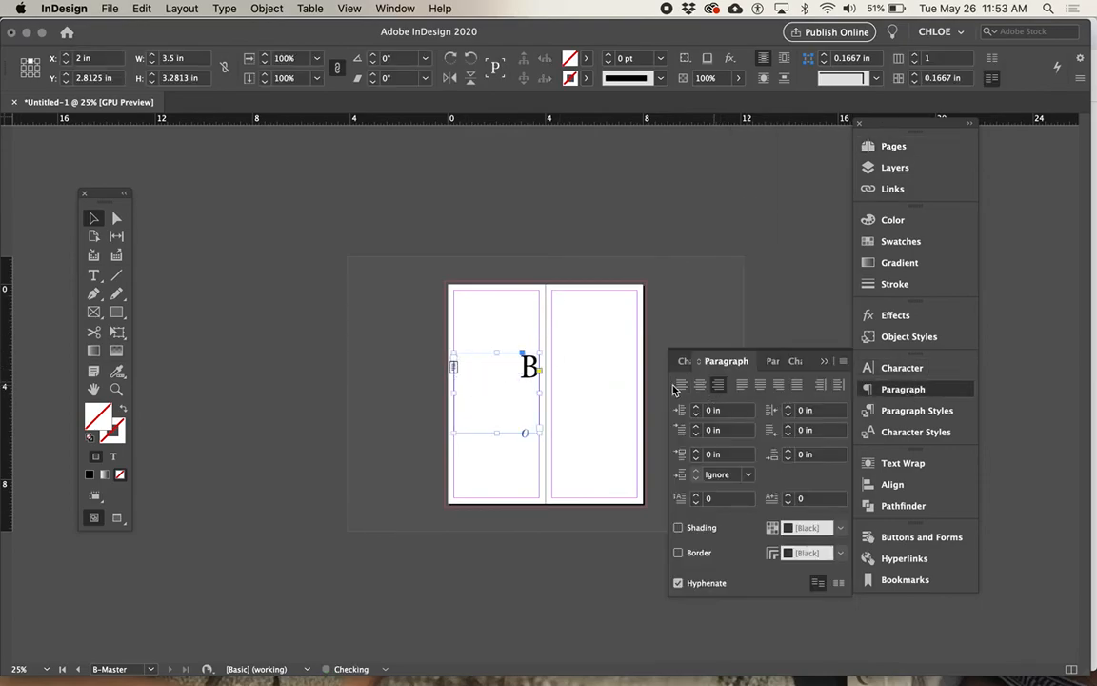
Step: Set object alignment to Margins and move the page number frame onto the B-Master spread's right-hand page, at about X 6 in, Y 2.75 in
click(892, 483)
click(750, 591)
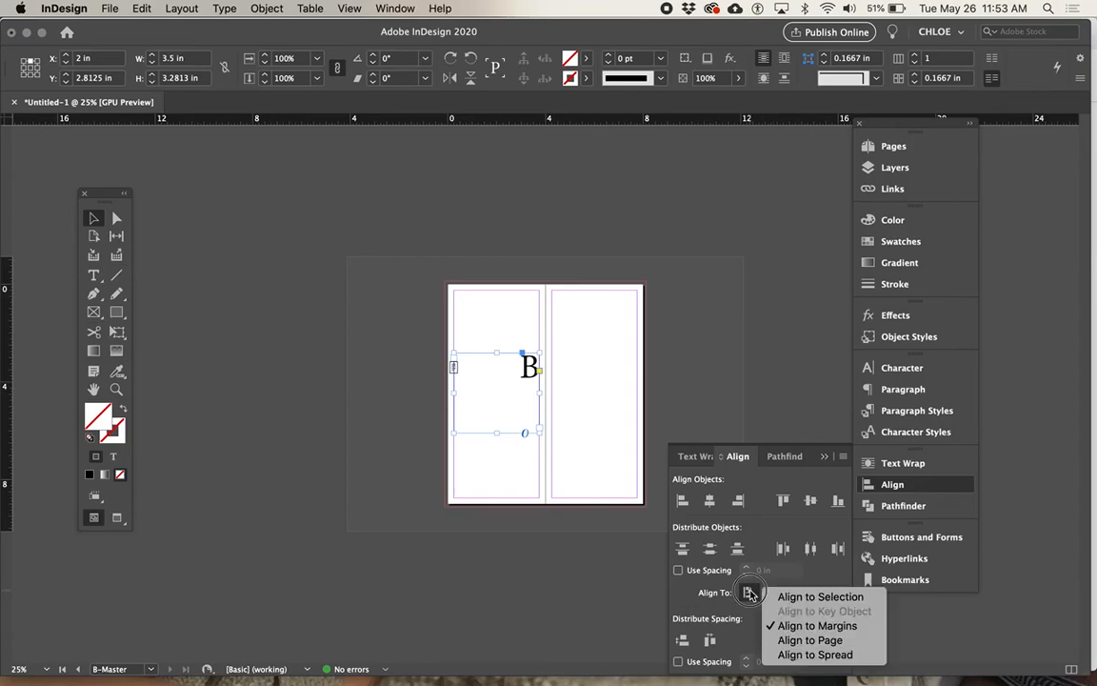
click(782, 628)
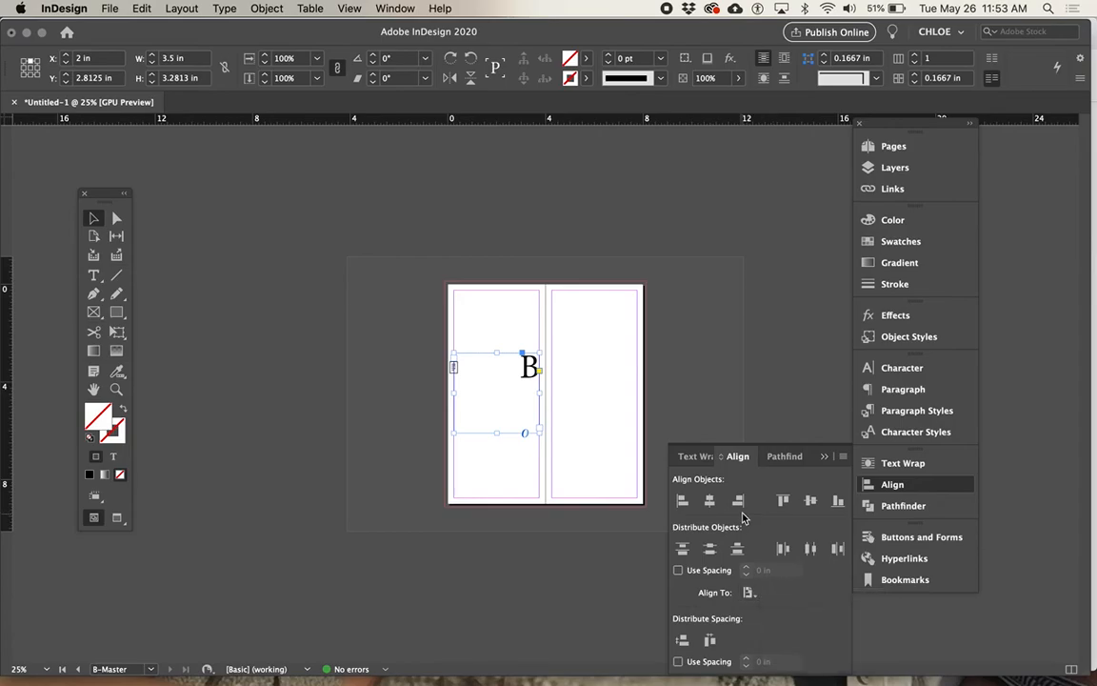
drag(536, 379, 644, 381)
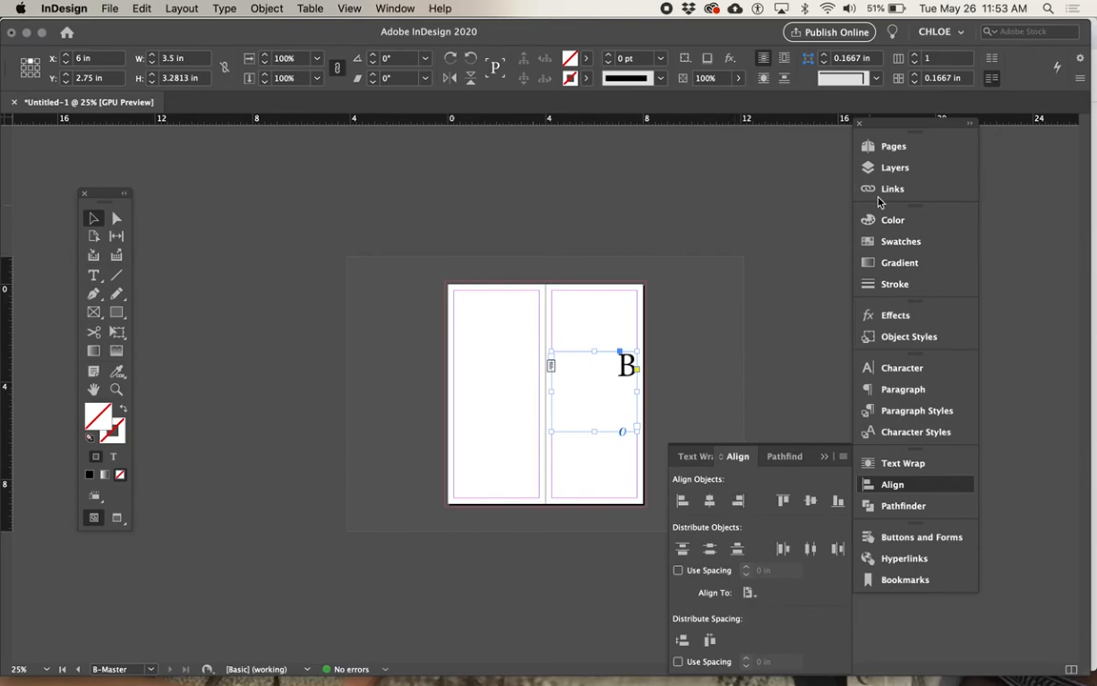
Step: Check the page number's placement on document pages 33, 35 and 37
click(892, 145)
scroll(786, 428, up, 6)
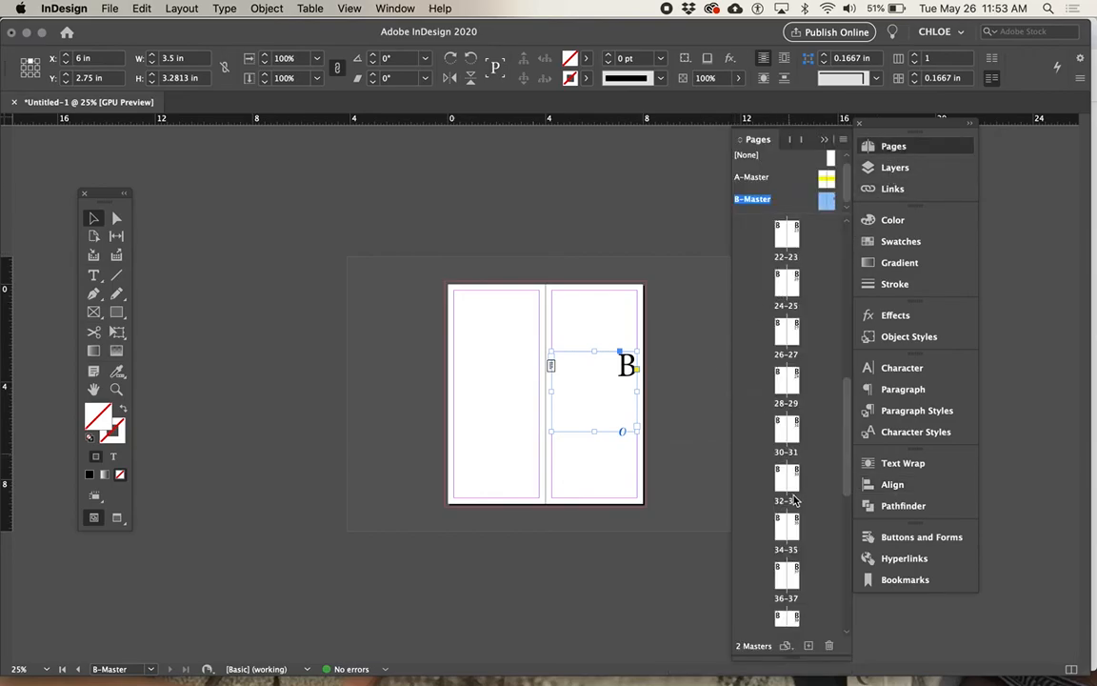
double_click(792, 477)
double_click(796, 525)
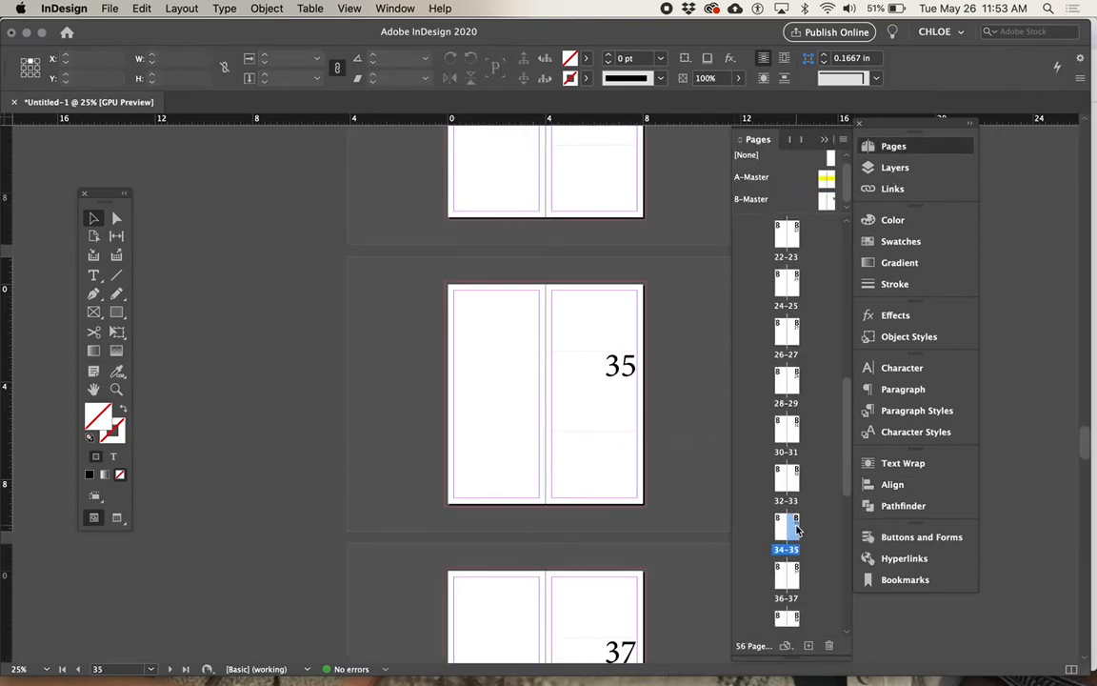
double_click(793, 571)
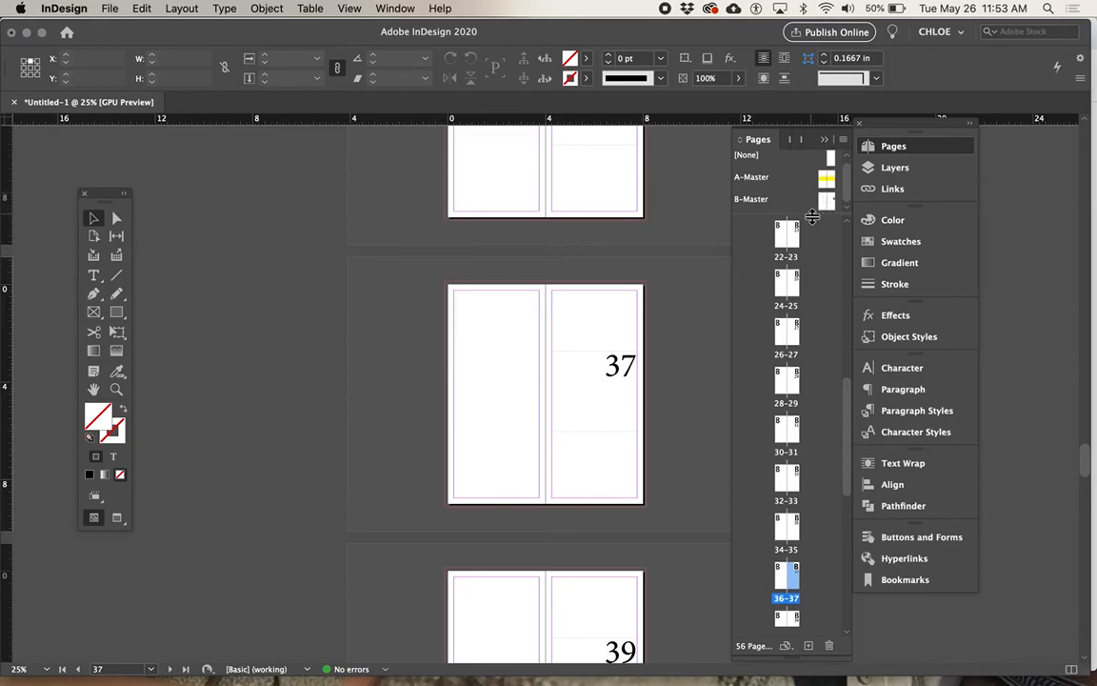
Step: Enlarge the master pages area and delete B-Master from the document, including its use on the applied pages
drag(814, 219, 808, 245)
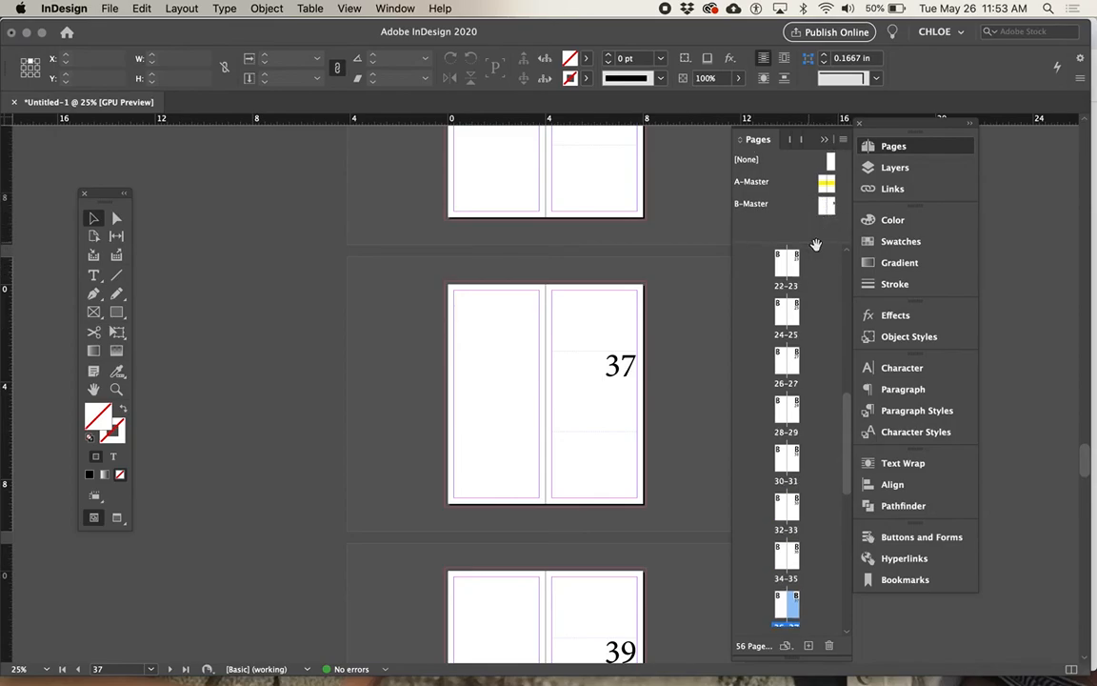
scroll(616, 333, up, 5)
scroll(616, 334, up, 20)
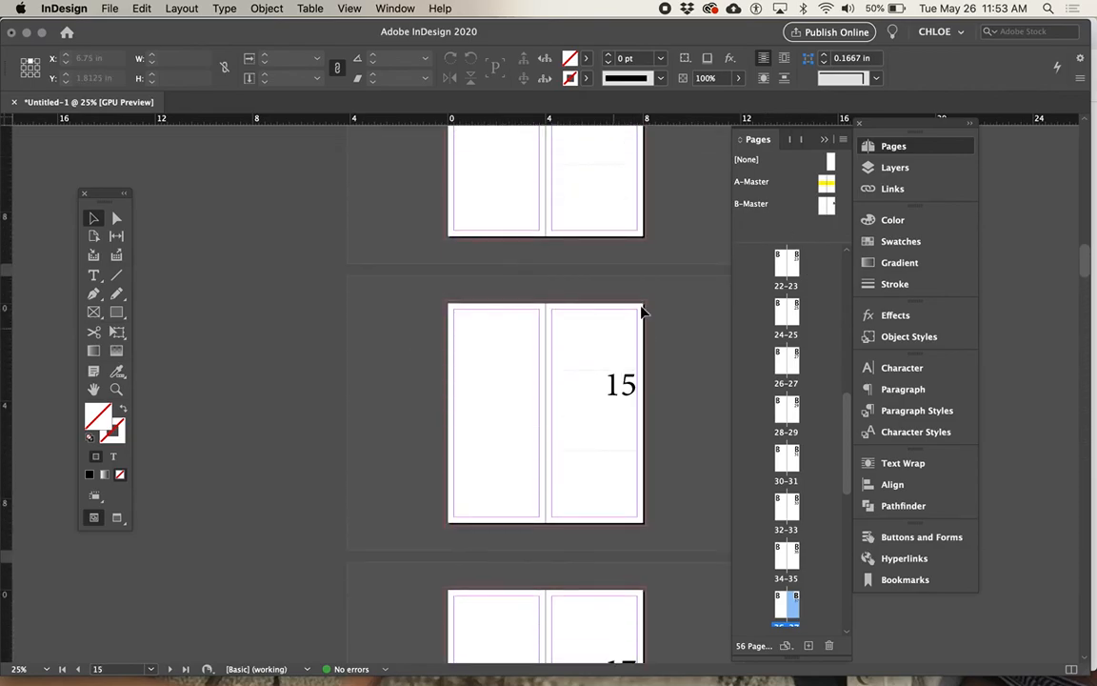
scroll(663, 281, up, 3)
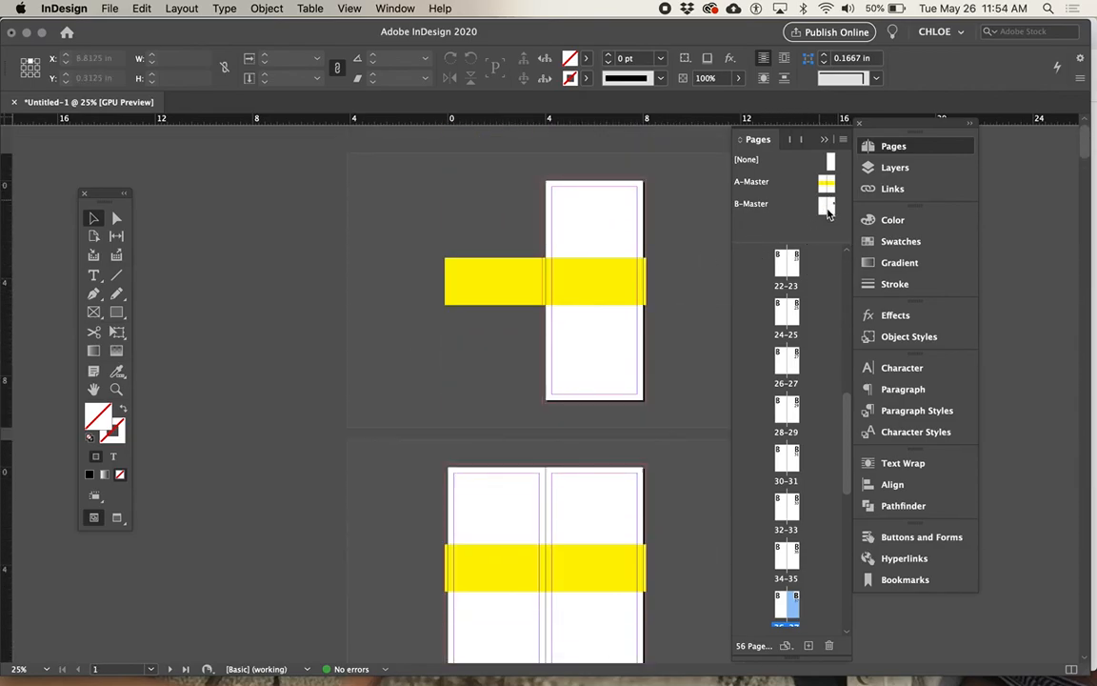
click(825, 205)
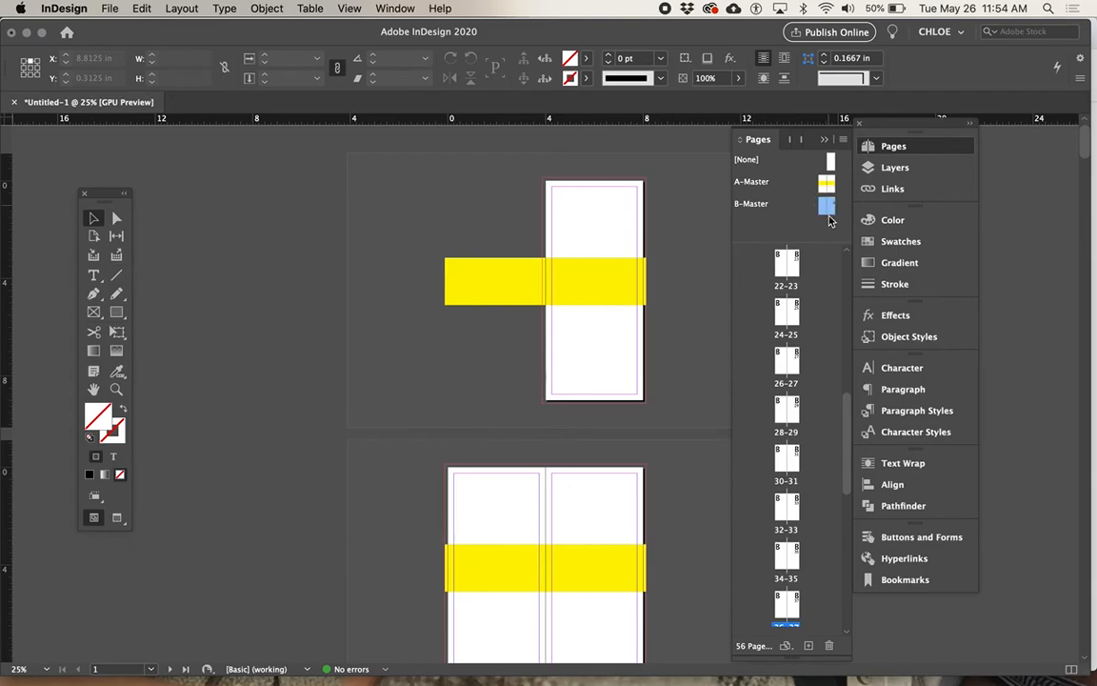
click(831, 648)
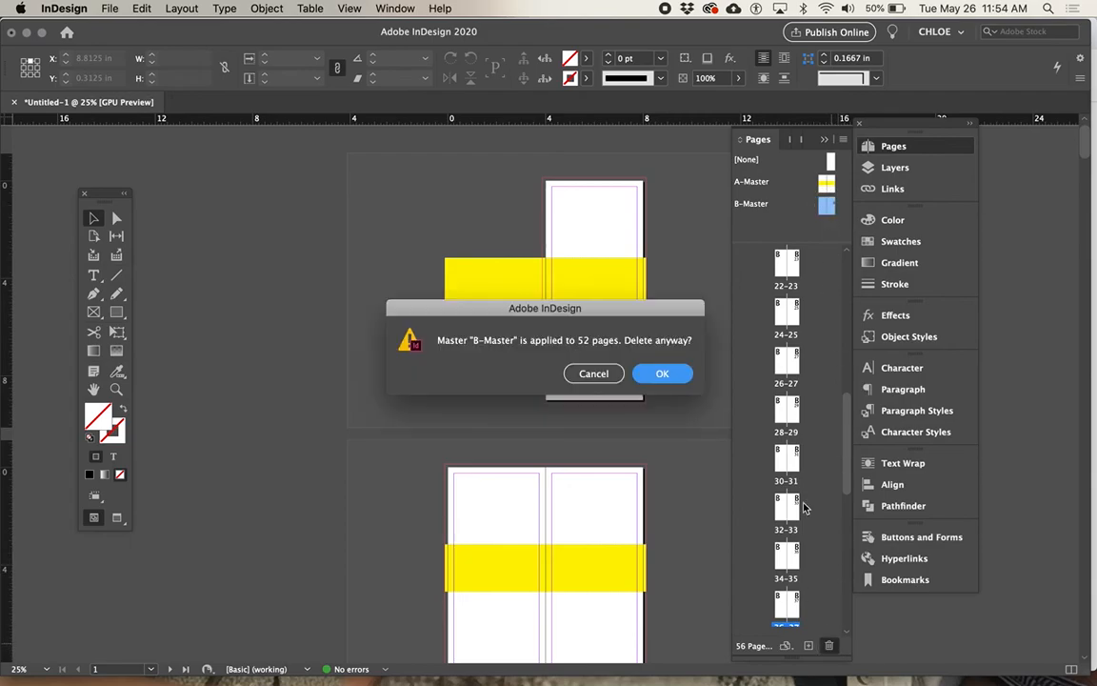
click(657, 373)
Step: Delete pages 5 through 56 from the document
scroll(800, 324, up, 8)
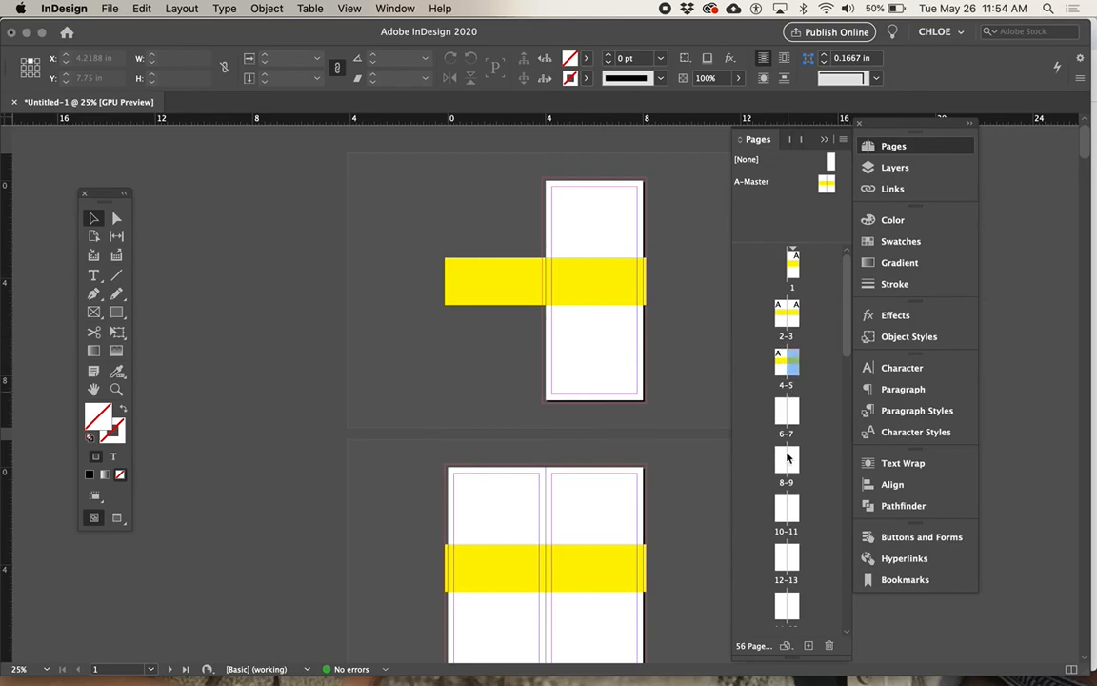
scroll(791, 476, down, 10)
shift+click(783, 616)
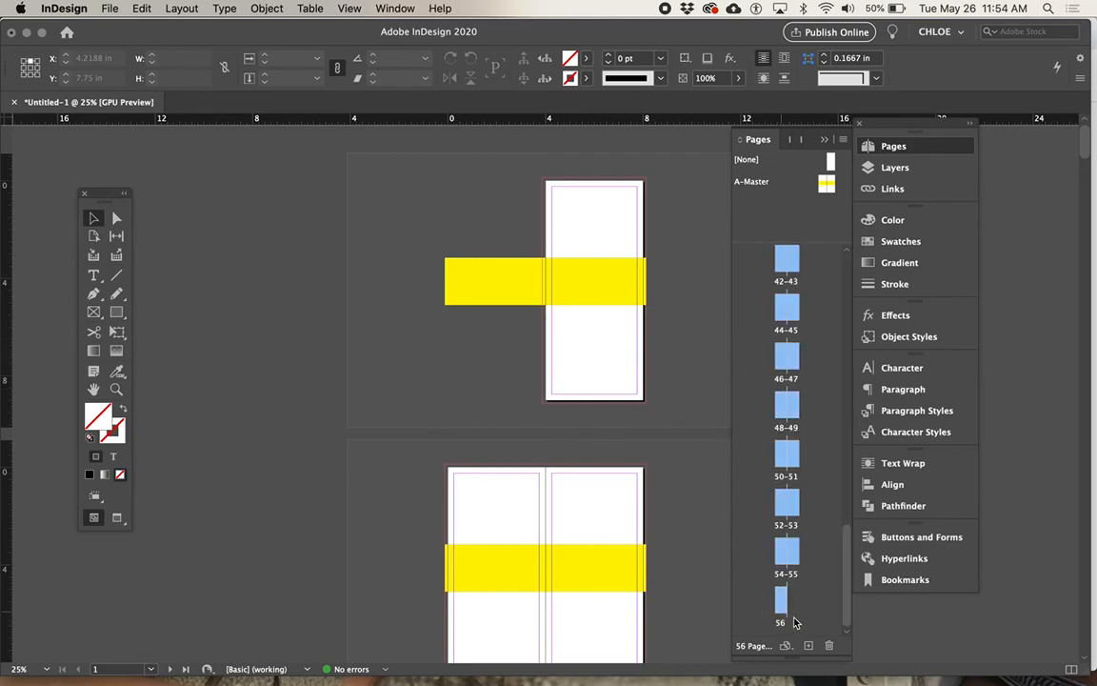
click(828, 645)
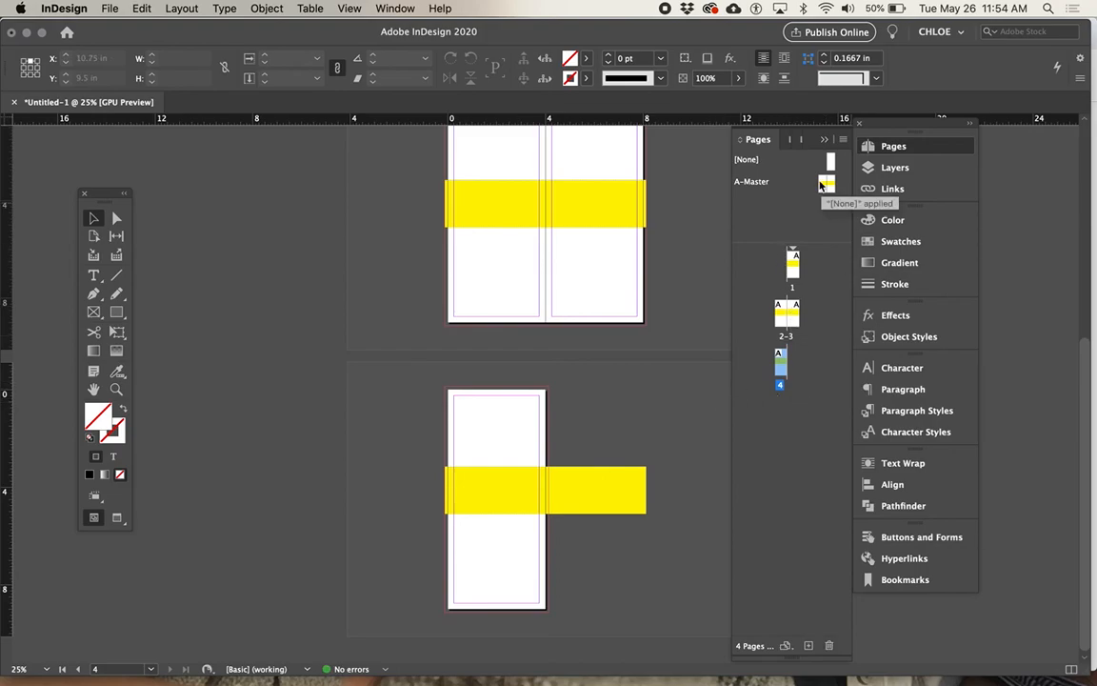
Step: Delete the yellow rectangle from the A-Master spread and go back to page 1 of the document
double_click(752, 181)
click(614, 367)
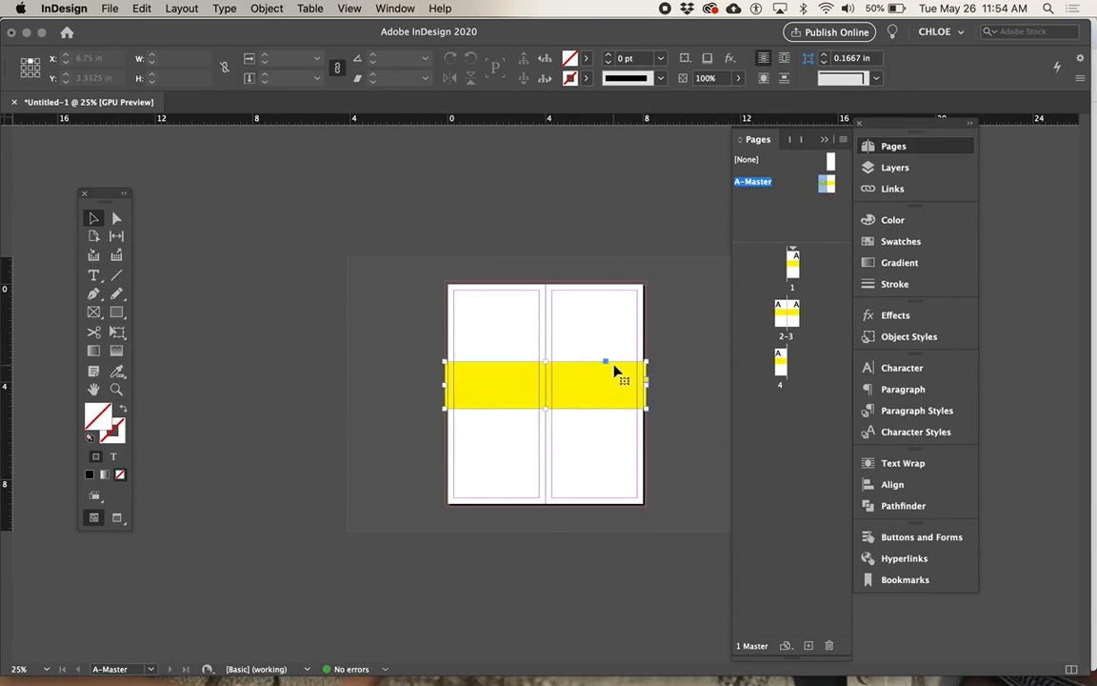
key(Delete)
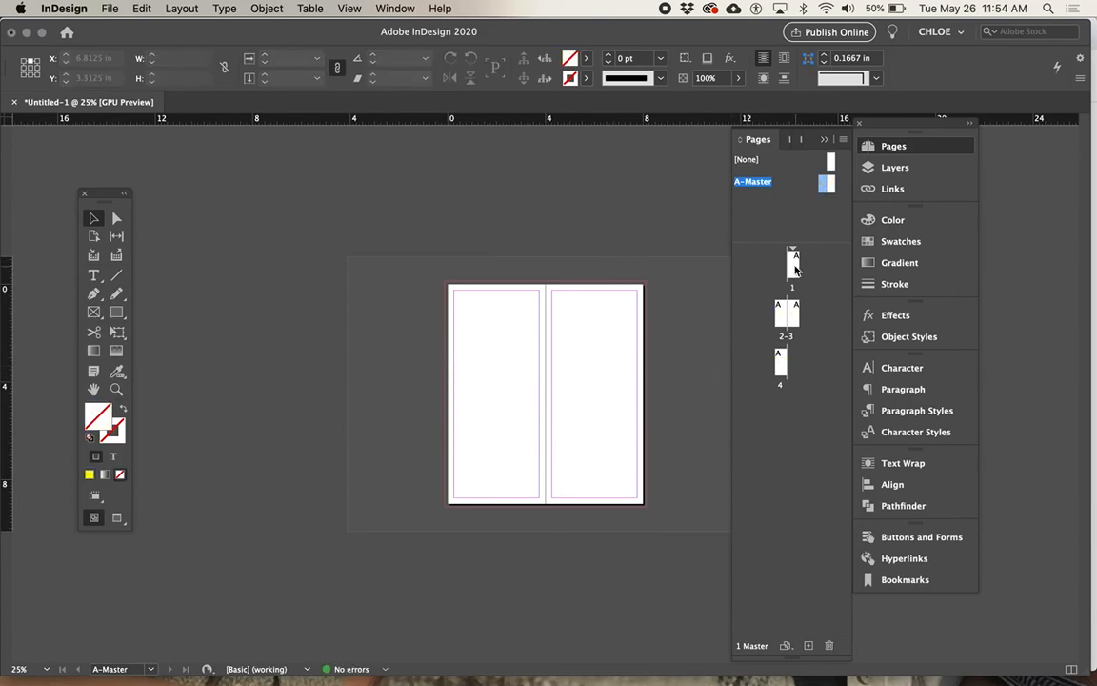
click(796, 270)
double_click(796, 269)
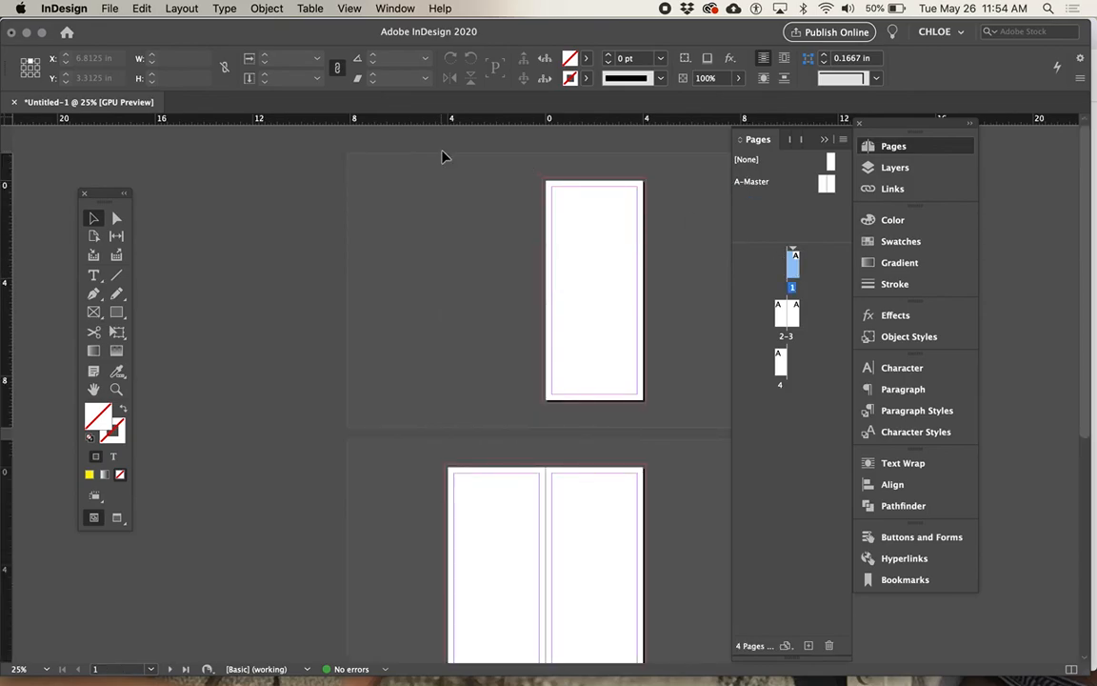
Step: Switch to Chrome and review the brochure exercise's list of items to complete
key(super+Tab)
key(super+Tab)
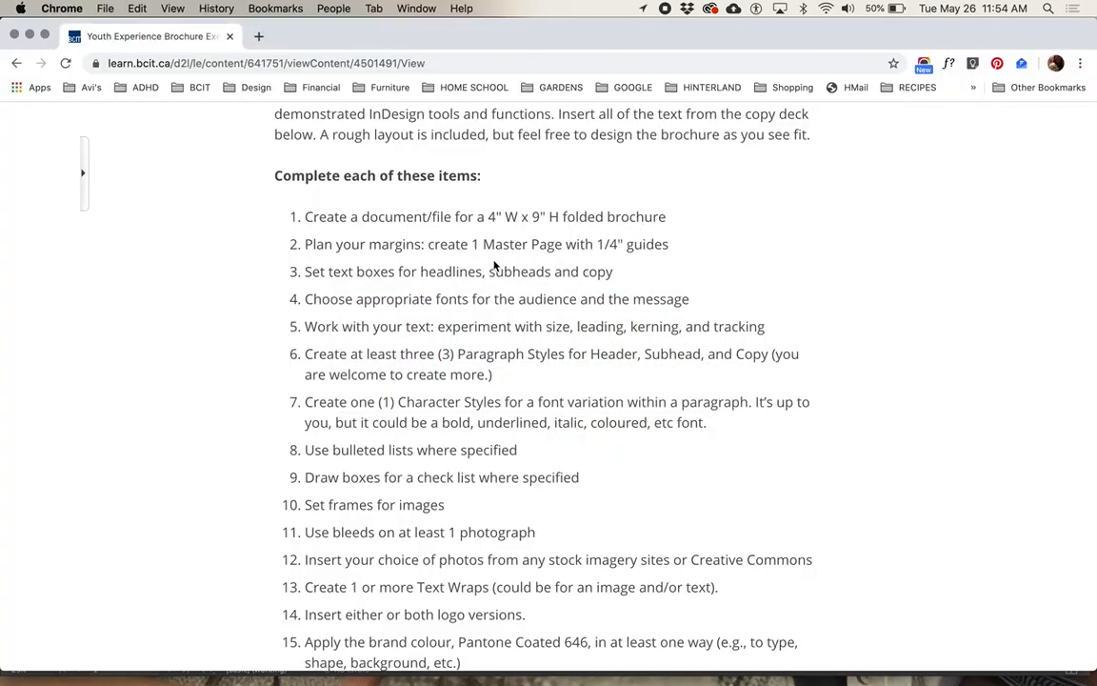
scroll(495, 295, down, 1)
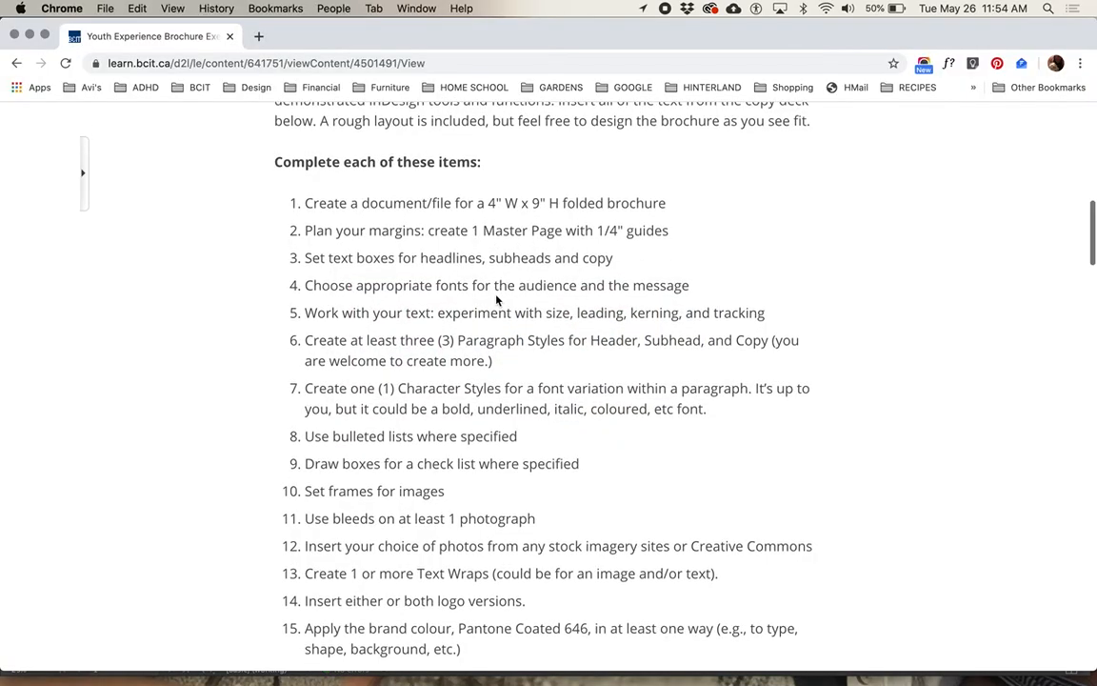